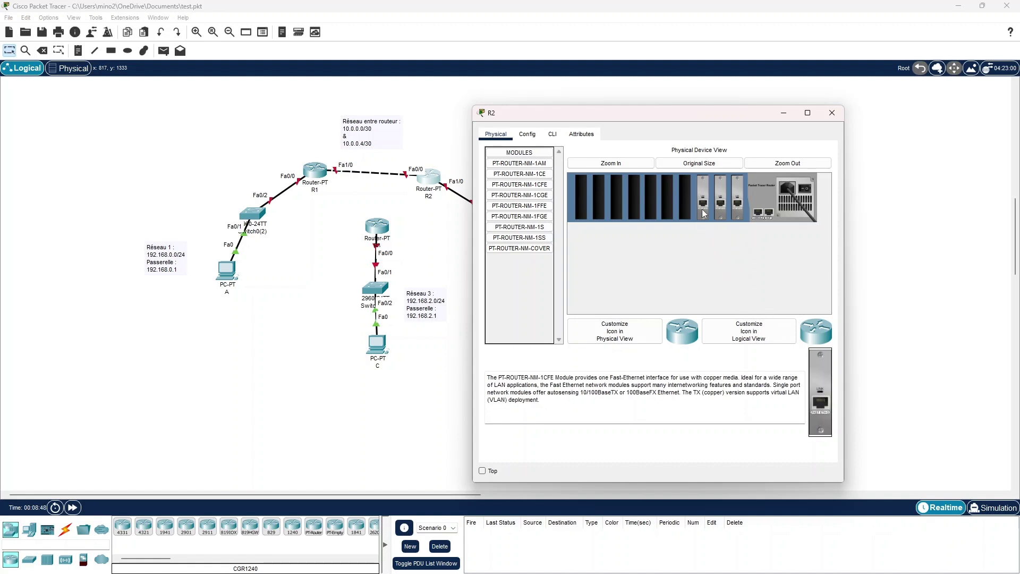
# - Power on R2 and connect its FastEthernet2/0 port to R3's FastEthernet1/0 port with a copper cross-over cable
pyautogui.click(805, 189)
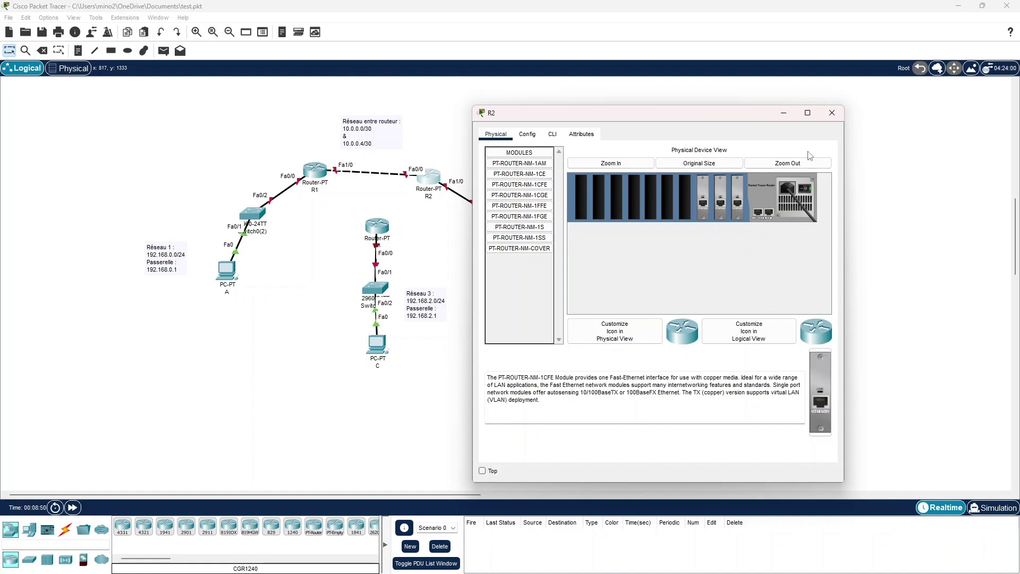
pyautogui.click(833, 113)
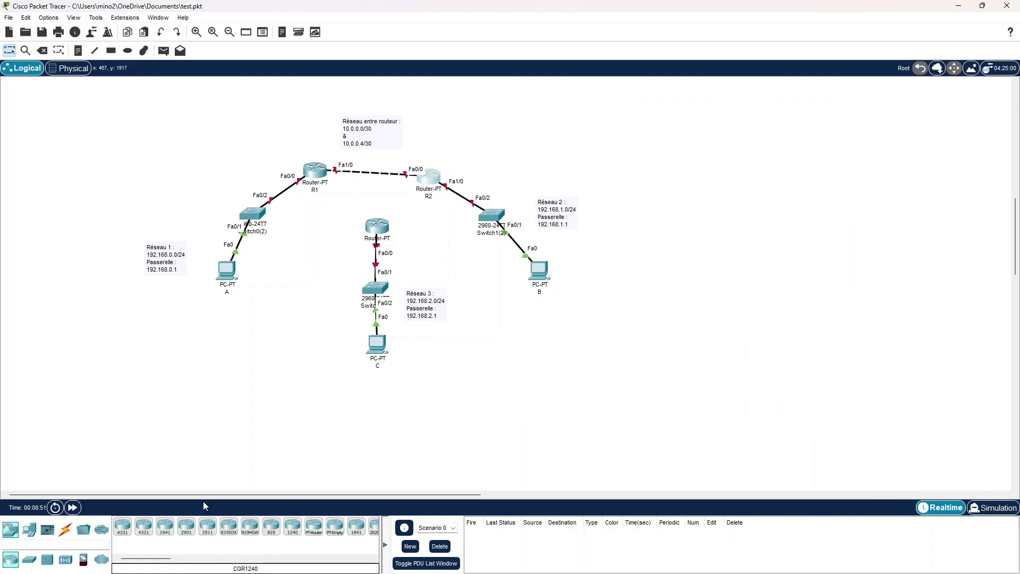
pyautogui.click(65, 529)
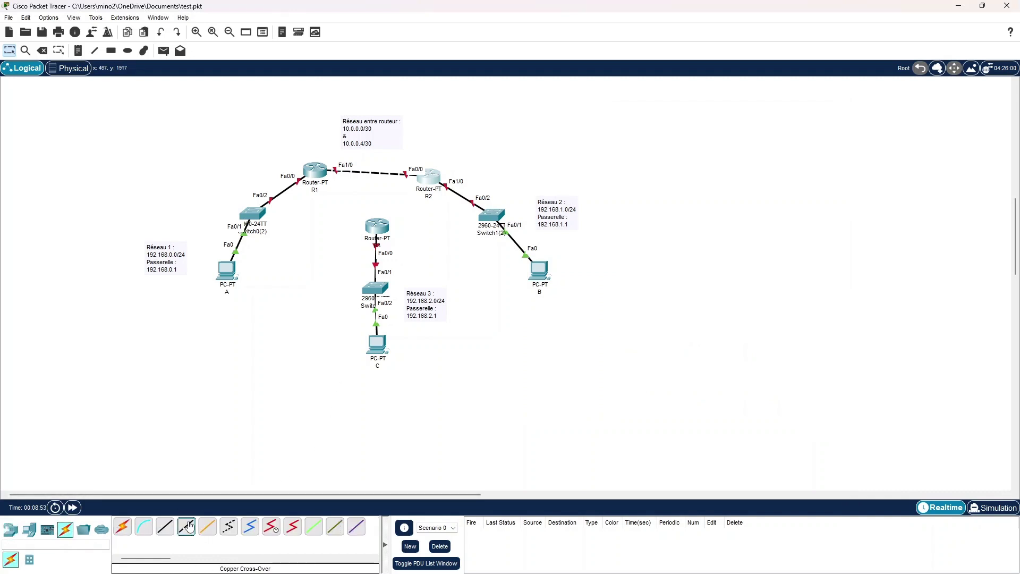
pyautogui.click(190, 527)
pyautogui.click(431, 178)
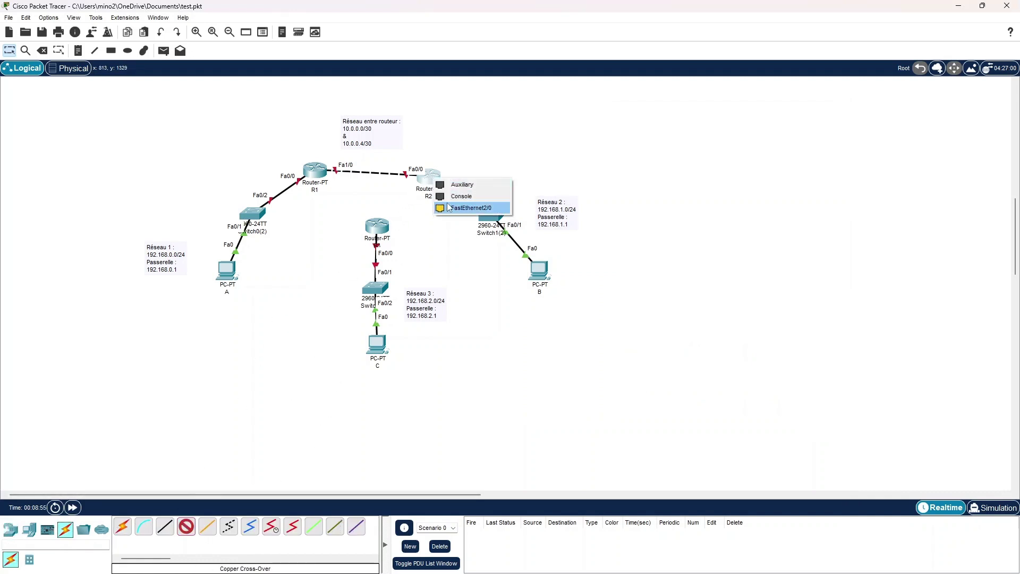
pyautogui.click(471, 208)
pyautogui.click(381, 228)
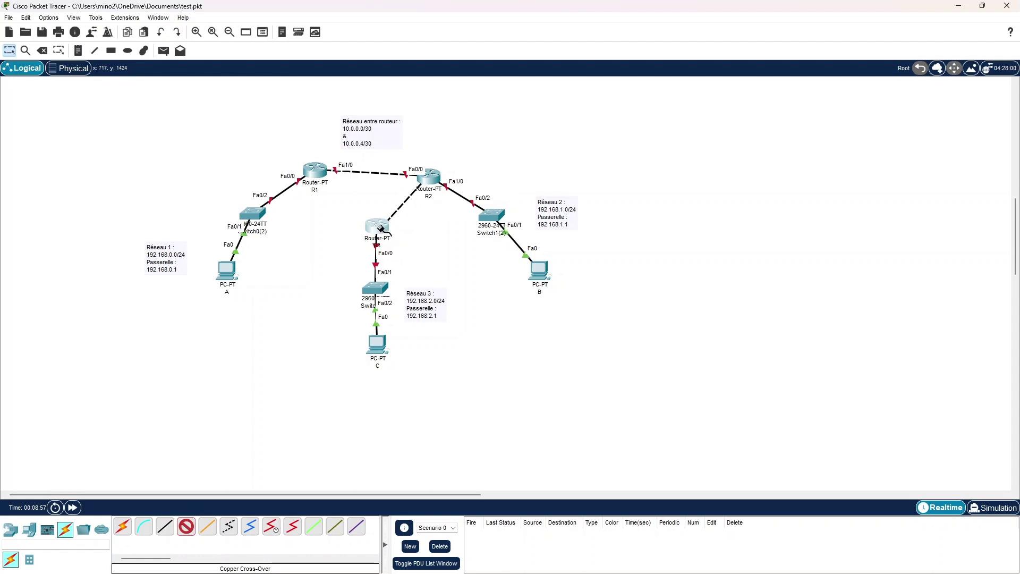
pyautogui.click(381, 229)
pyautogui.click(410, 260)
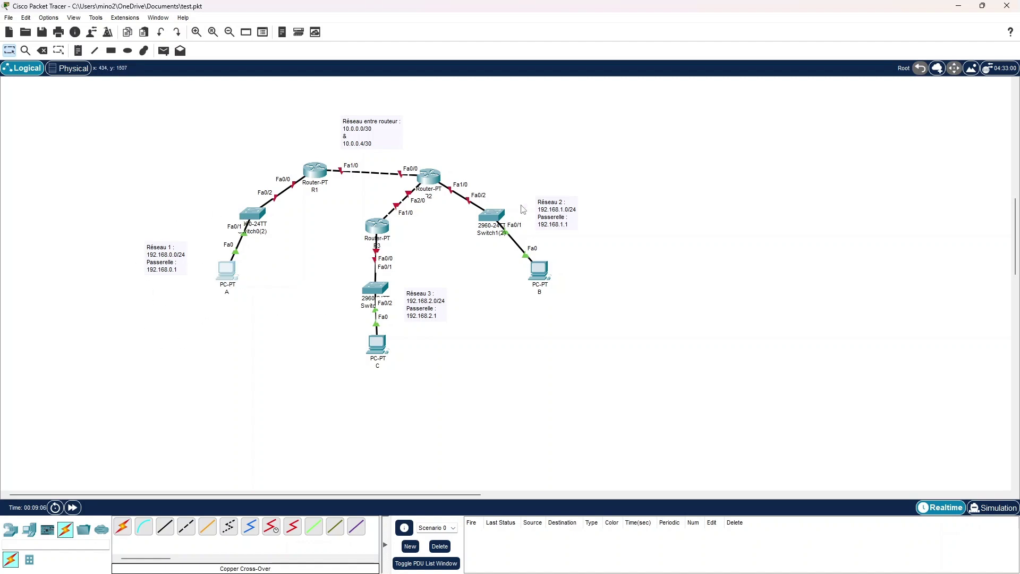
# - Give PC A the static IPv4 address 192.168.0.10, subnet mask 255.255.255.0 and default gateway 192.168.0.1
pyautogui.click(227, 270)
pyautogui.click(403, 198)
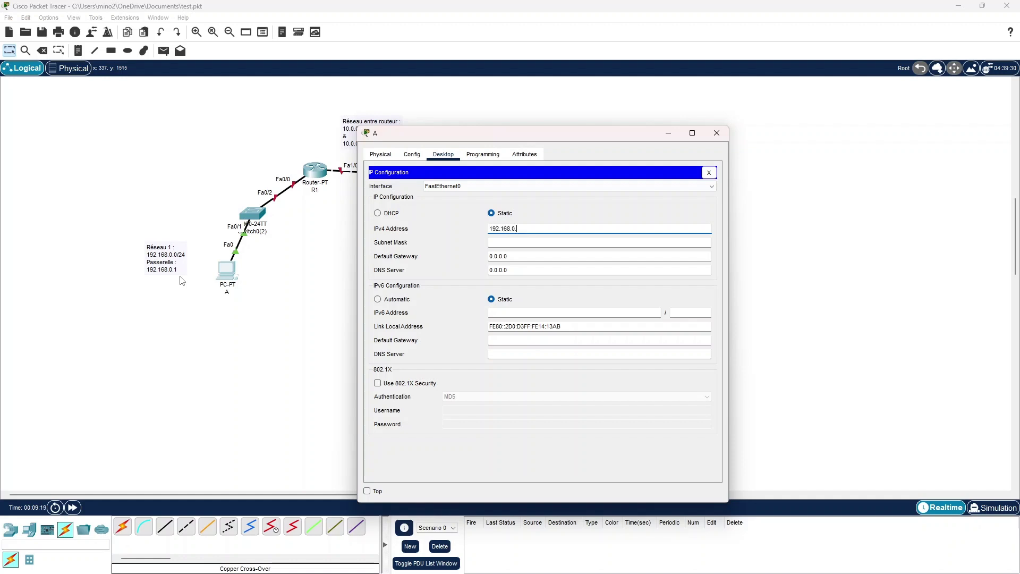
pyautogui.press('Tab')
pyautogui.press('Tab')
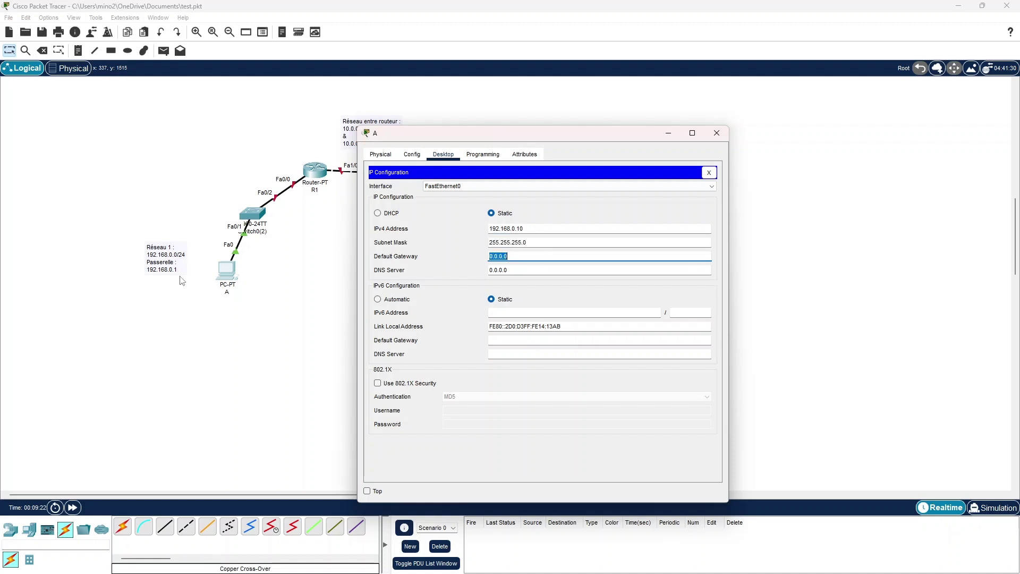
pyautogui.write('192.168.0.1')
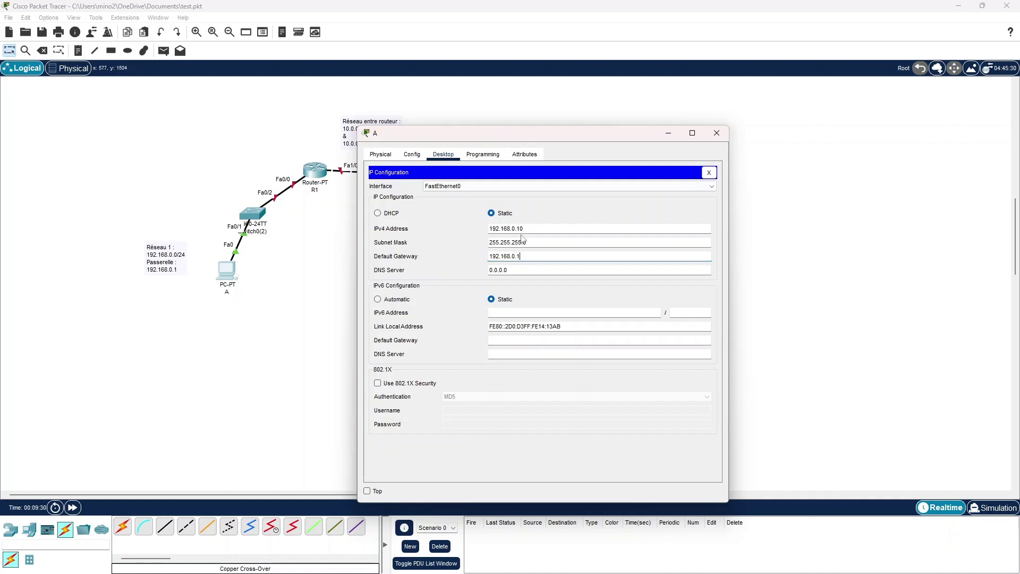
pyautogui.click(711, 173)
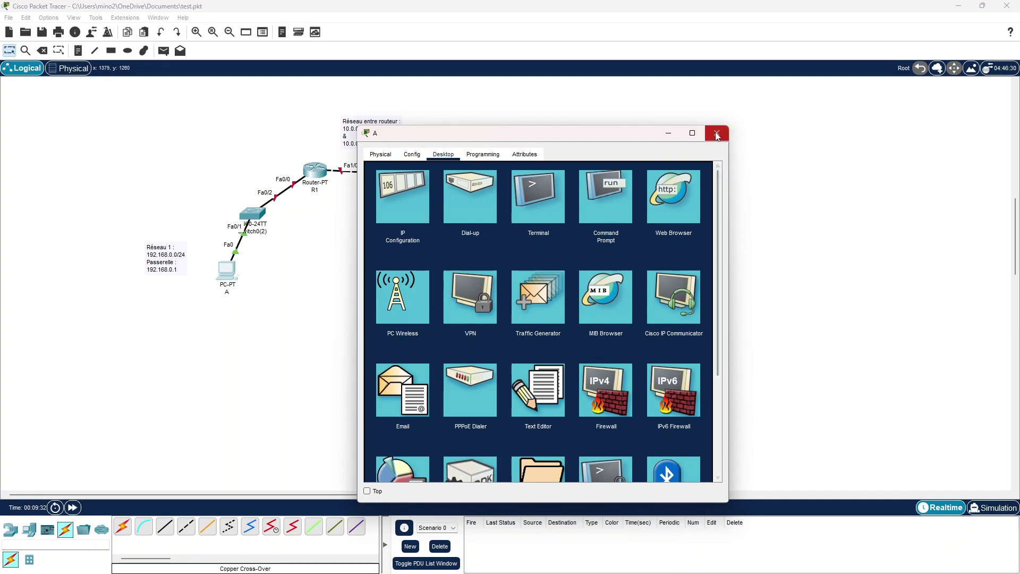
pyautogui.click(716, 133)
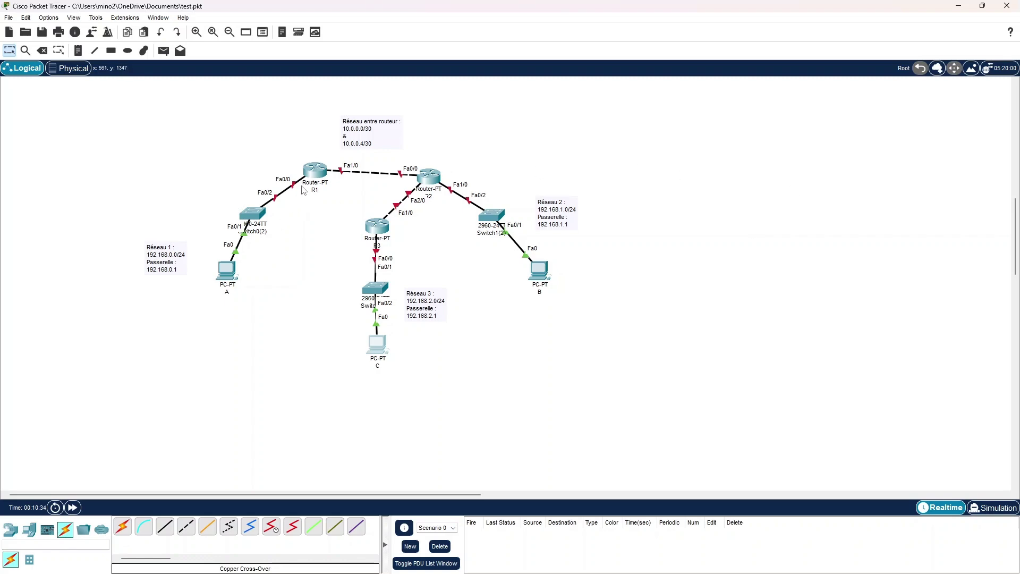
# - View router R1's global configuration settings
pyautogui.click(313, 176)
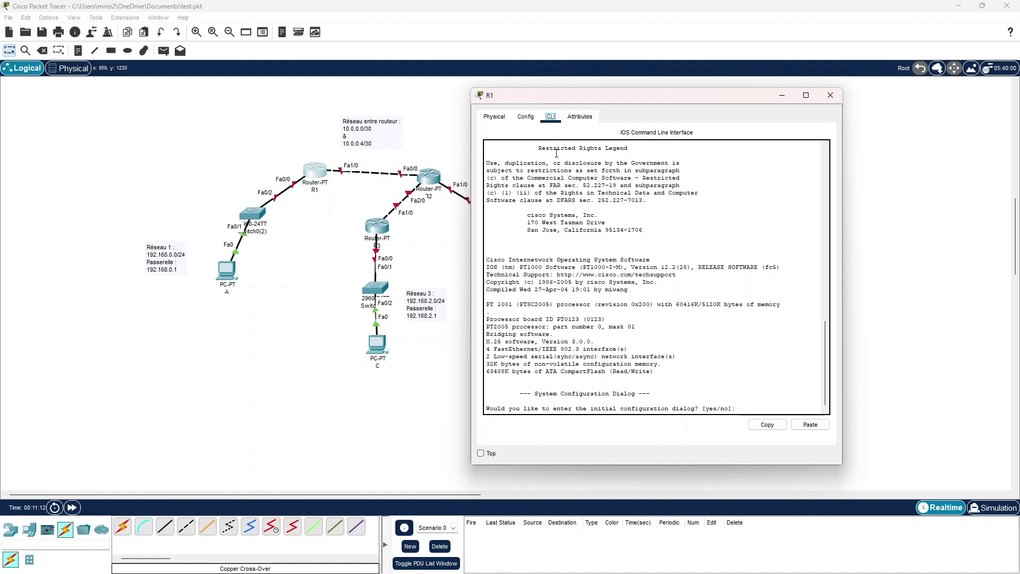
pyautogui.click(533, 121)
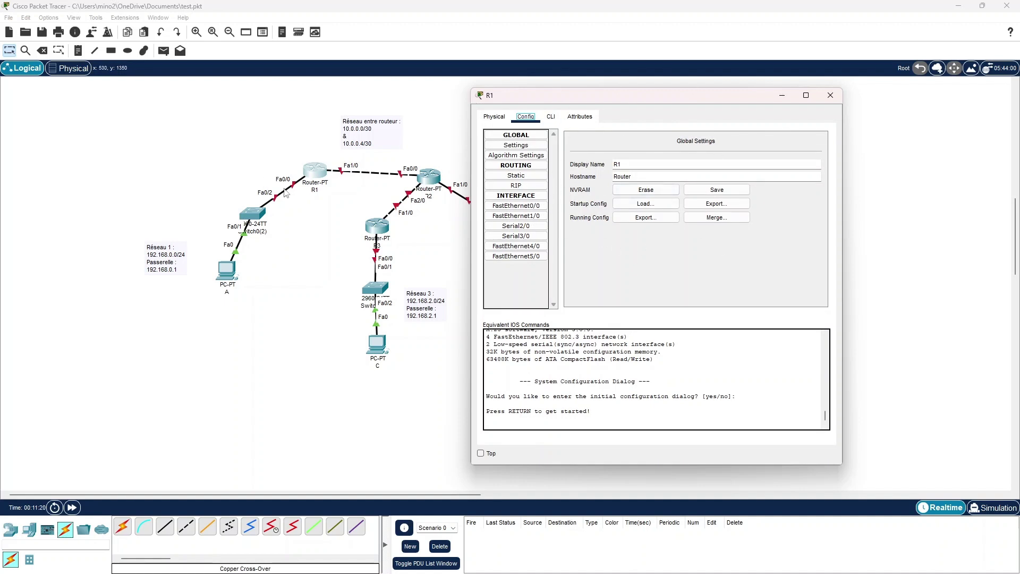
pyautogui.click(312, 210)
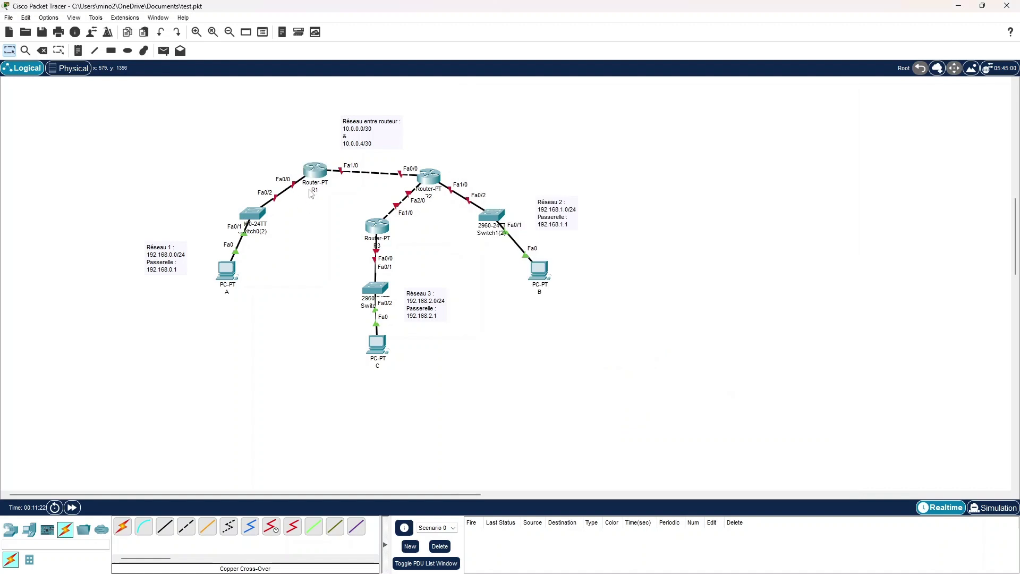
# - Check the preference that always shows port labels in the logical workspace
pyautogui.click(48, 18)
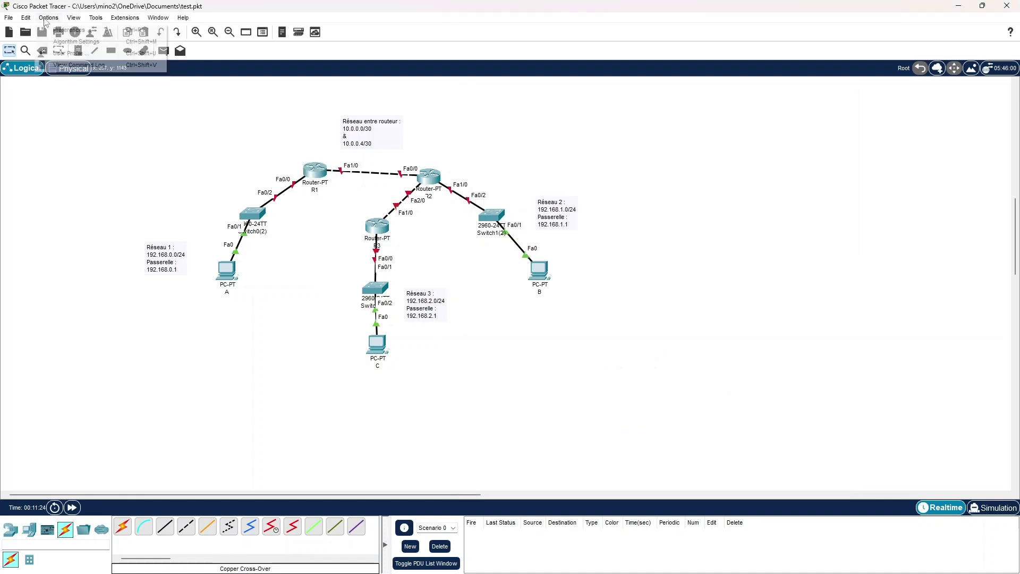
pyautogui.press('Escape')
pyautogui.hotkey('ctrl', 'r')
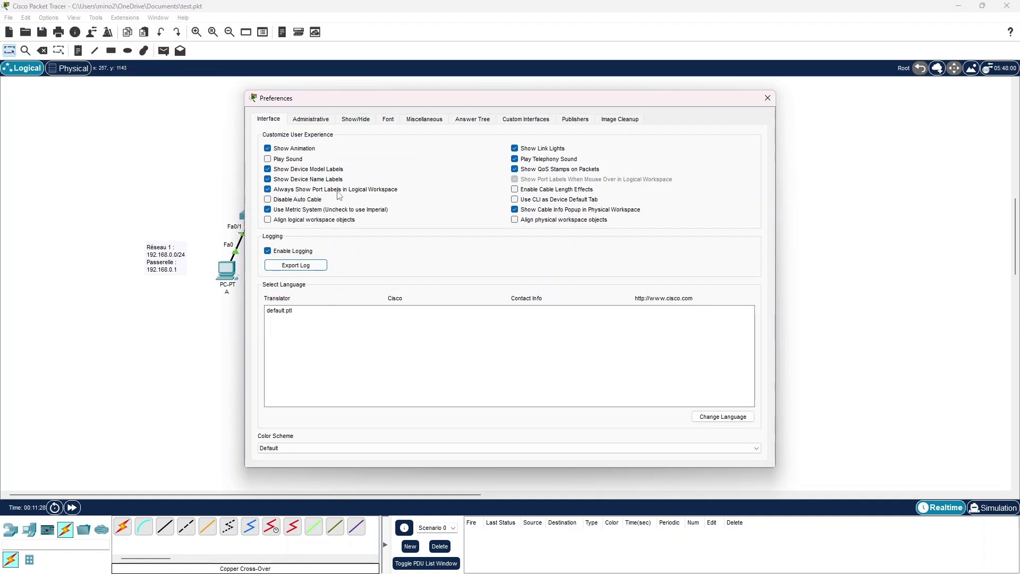
pyautogui.click(767, 97)
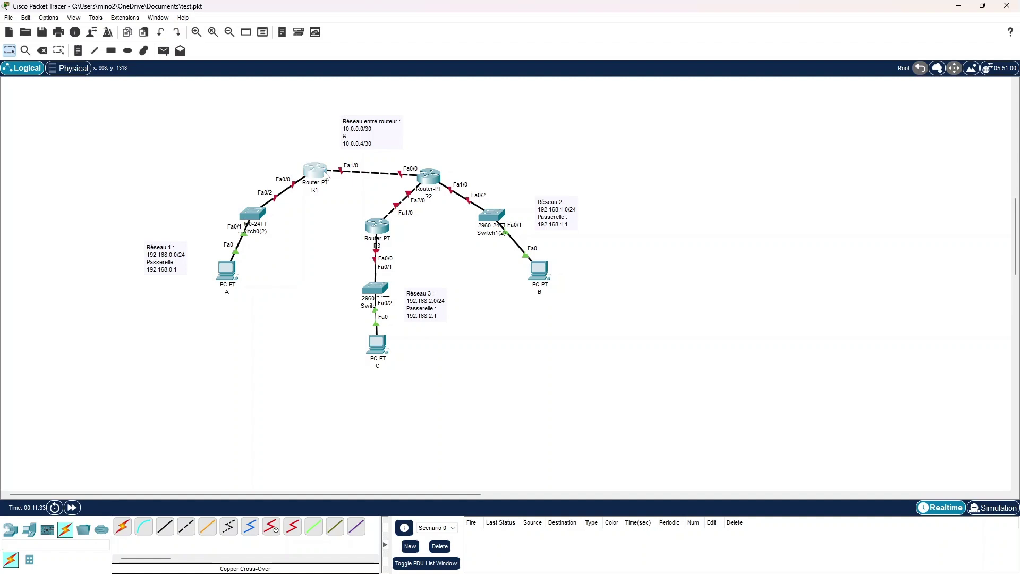
# - Turn on R1's FastEthernet0/0 port and assign it IPv4 address 192.168.0.1 with subnet mask 255.255.255.0
pyautogui.click(325, 175)
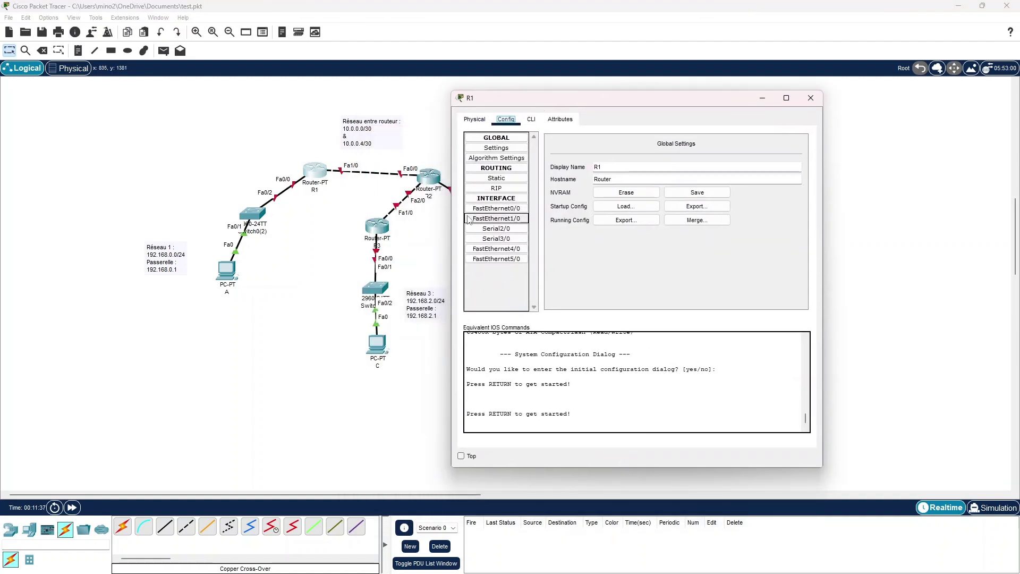
pyautogui.click(491, 209)
pyautogui.click(794, 154)
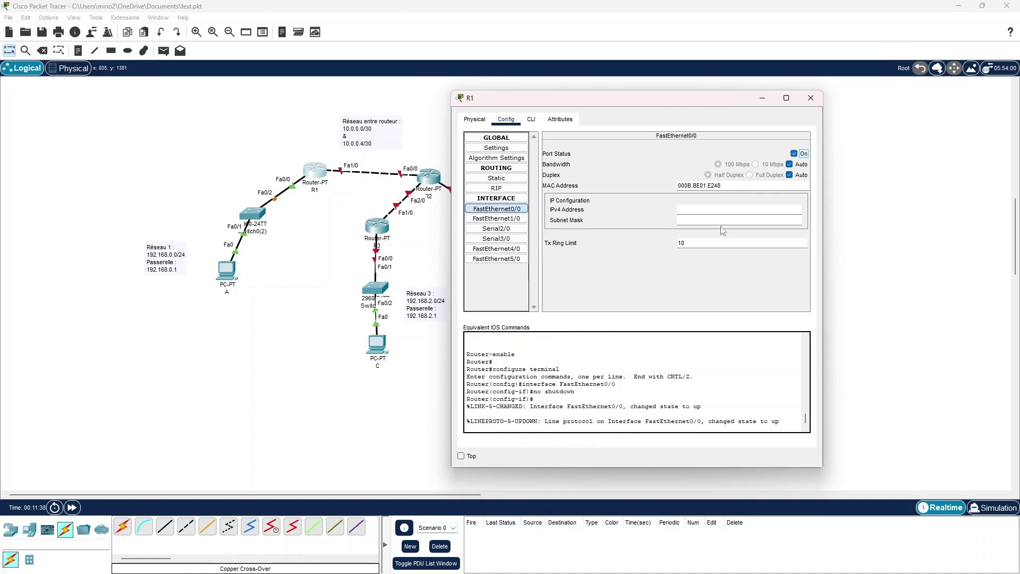
pyautogui.click(708, 210)
pyautogui.write('192.168.0.1')
pyautogui.press('Tab')
pyautogui.press('Return')
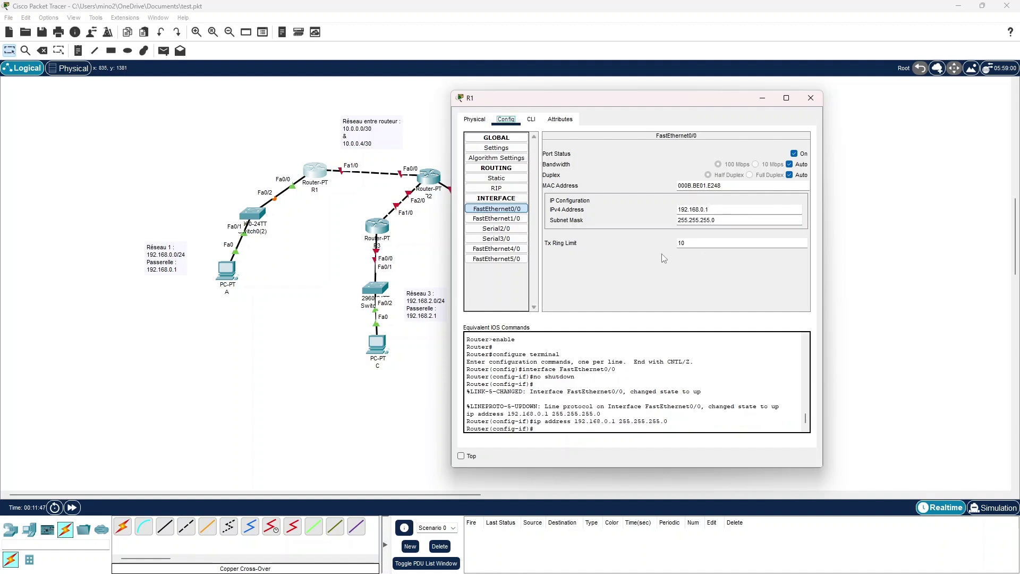
# - Turn on R1's FastEthernet1/0 port and assign it IPv4 address 10.0.0.1 with subnet mask 255.255.255.252
pyautogui.click(515, 219)
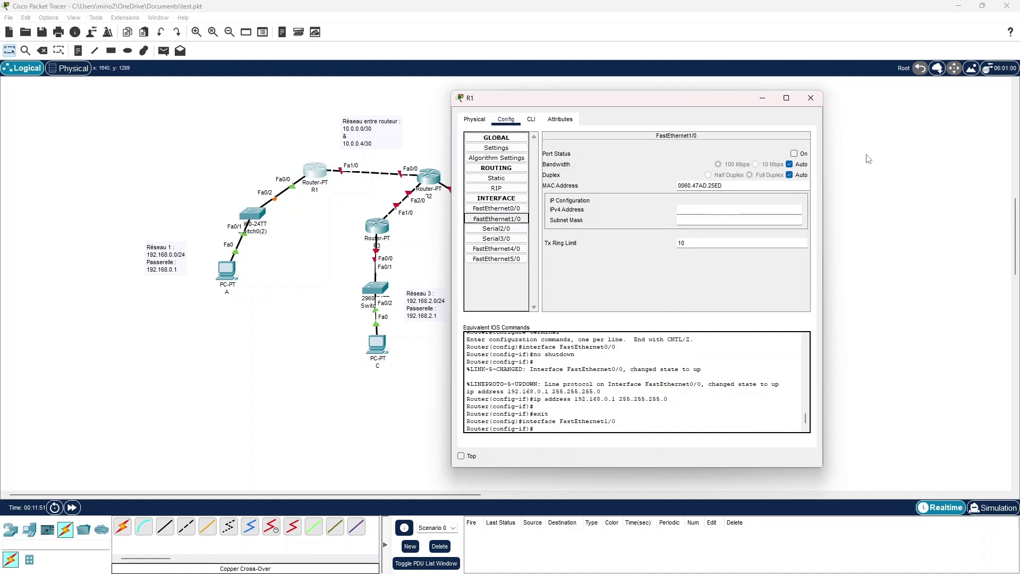
pyautogui.click(797, 154)
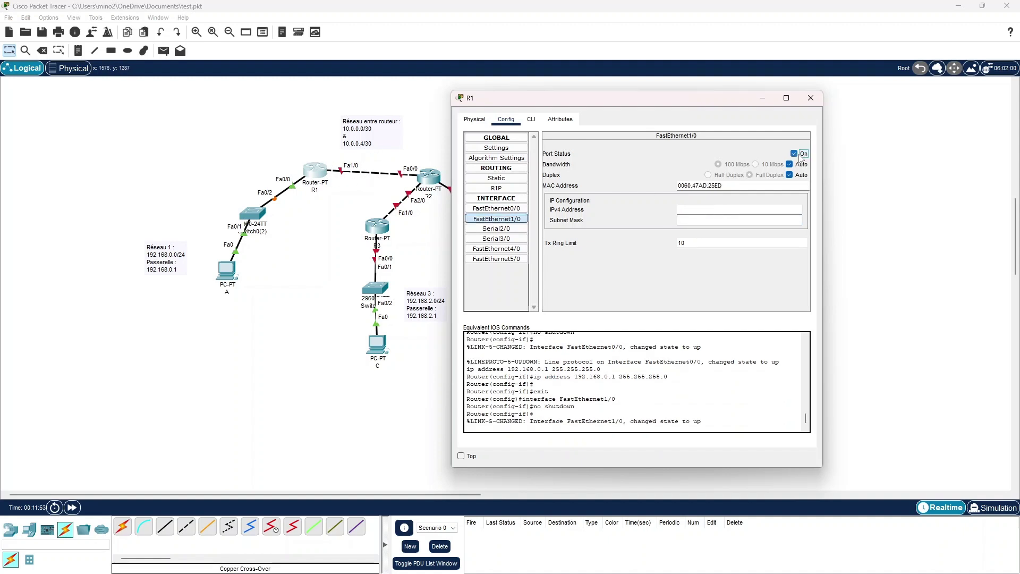
pyautogui.click(716, 211)
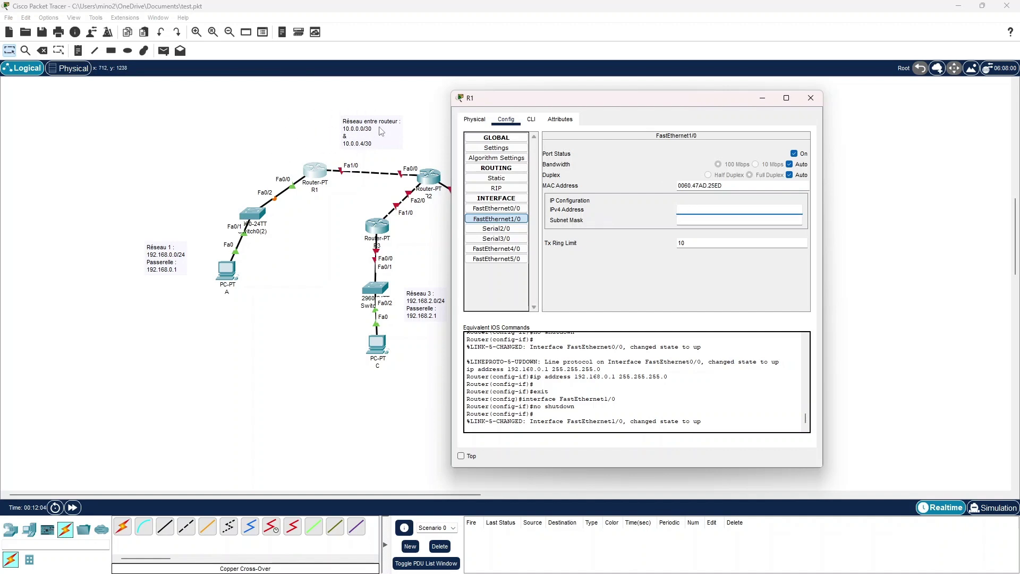
pyautogui.click(682, 207)
pyautogui.write('10.0.0.1')
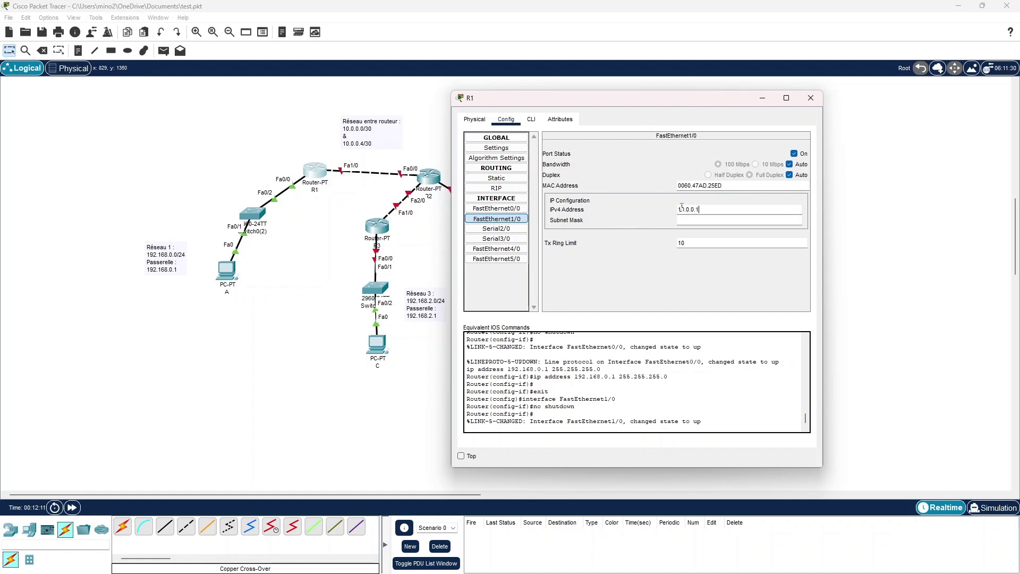
pyautogui.press('Tab')
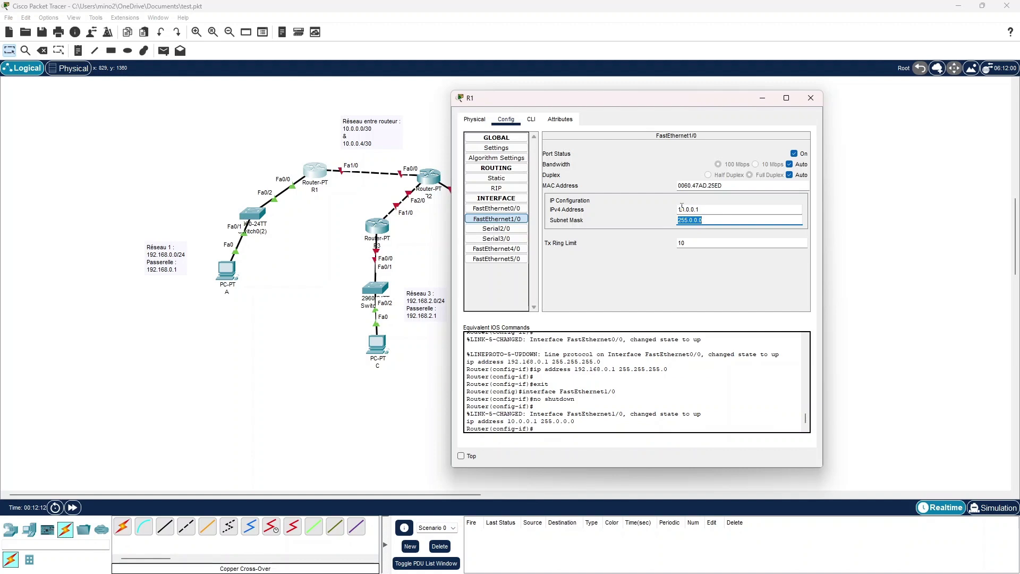
pyautogui.press('End')
pyautogui.press('Return')
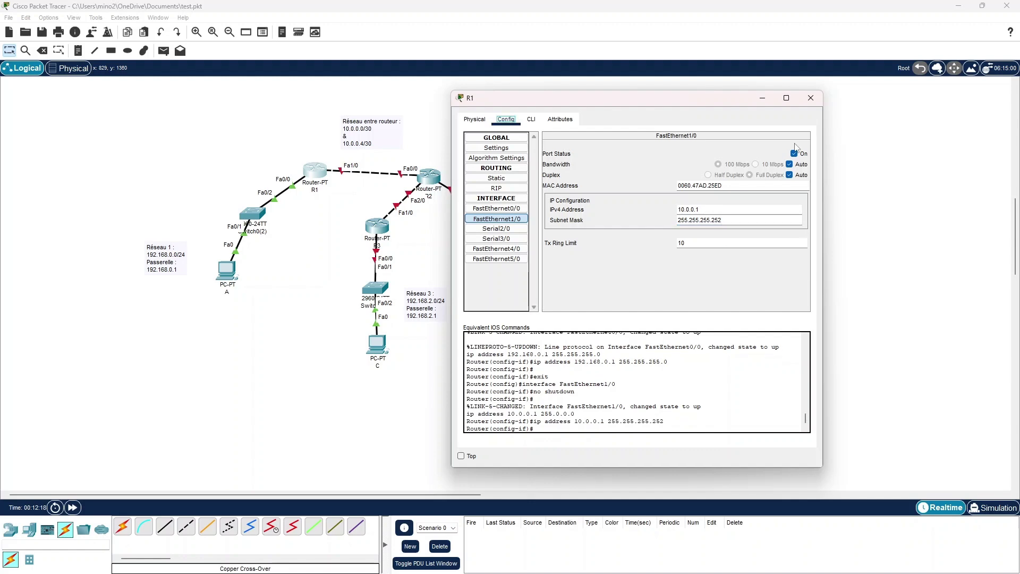
pyautogui.click(812, 99)
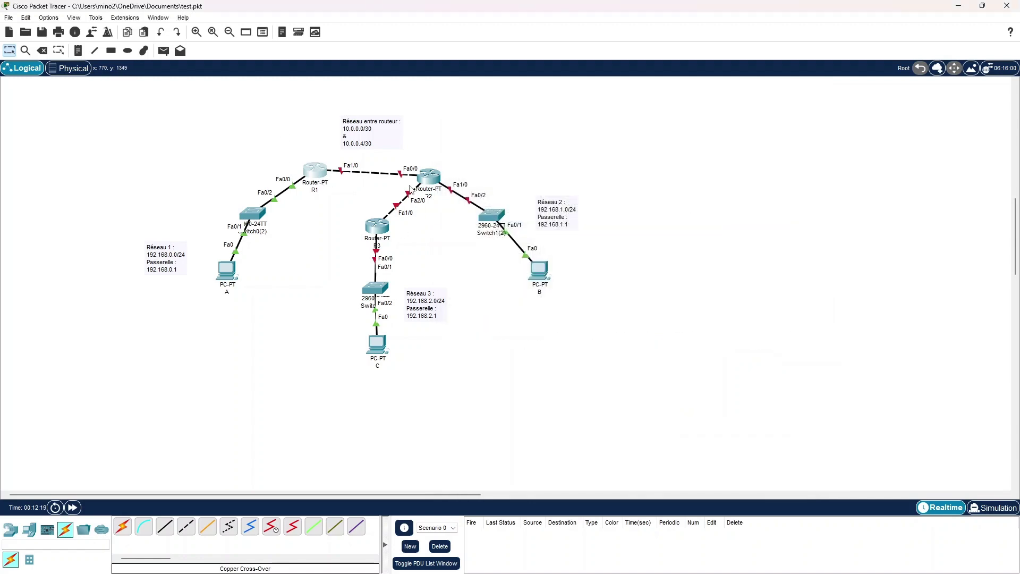
# - Turn on R2's FastEthernet0/0 port and assign it IPv4 address 10.0.0.2 with subnet mask 255.255.255.252
pyautogui.click(429, 181)
pyautogui.moveTo(455, 117); pyautogui.dragTo(544, 117)
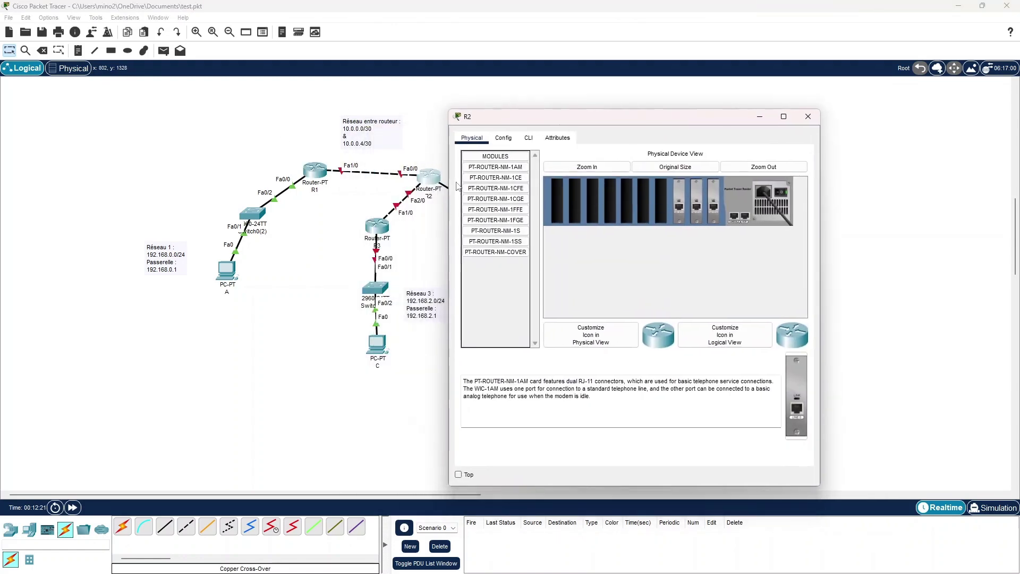
pyautogui.click(504, 138)
pyautogui.click(494, 227)
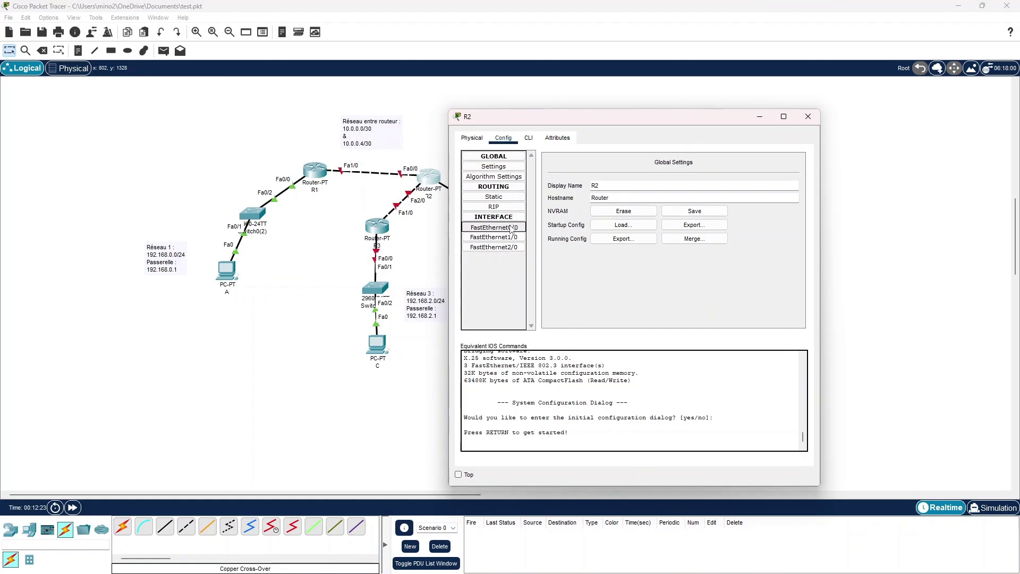
pyautogui.moveTo(556, 121); pyautogui.dragTo(598, 117)
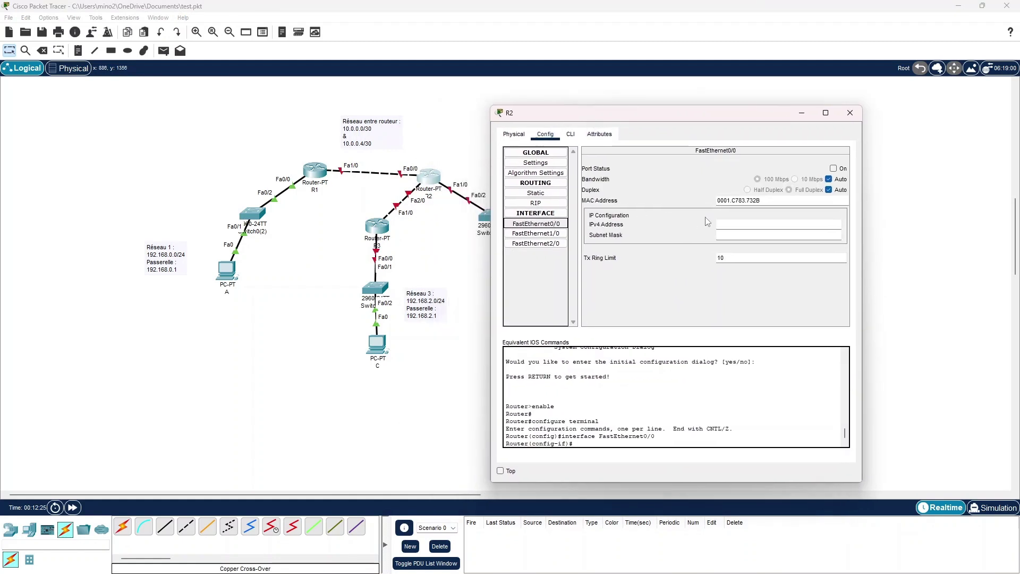
pyautogui.click(833, 169)
pyautogui.click(757, 224)
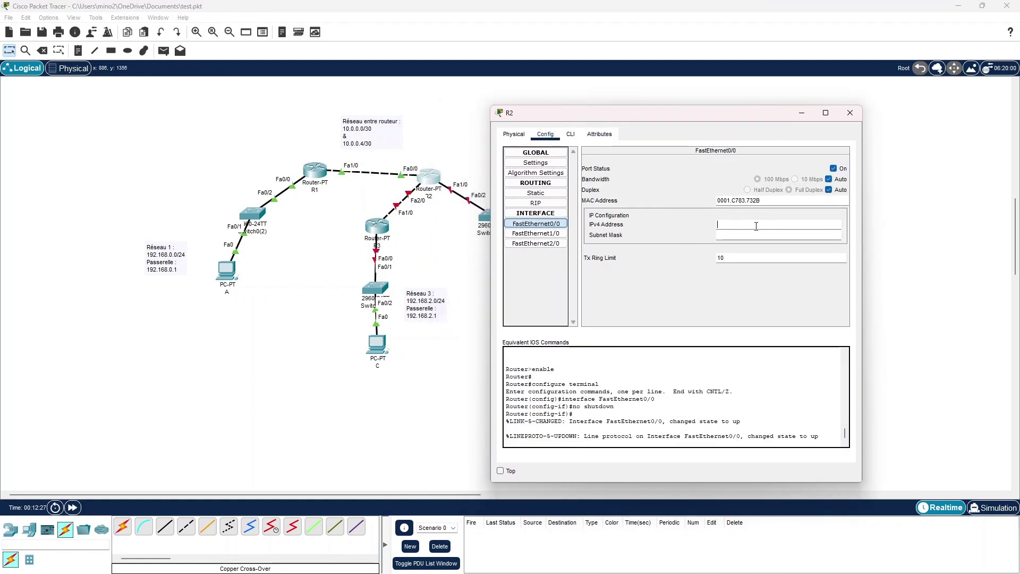
pyautogui.write('10.0.0.2')
pyautogui.press('Tab')
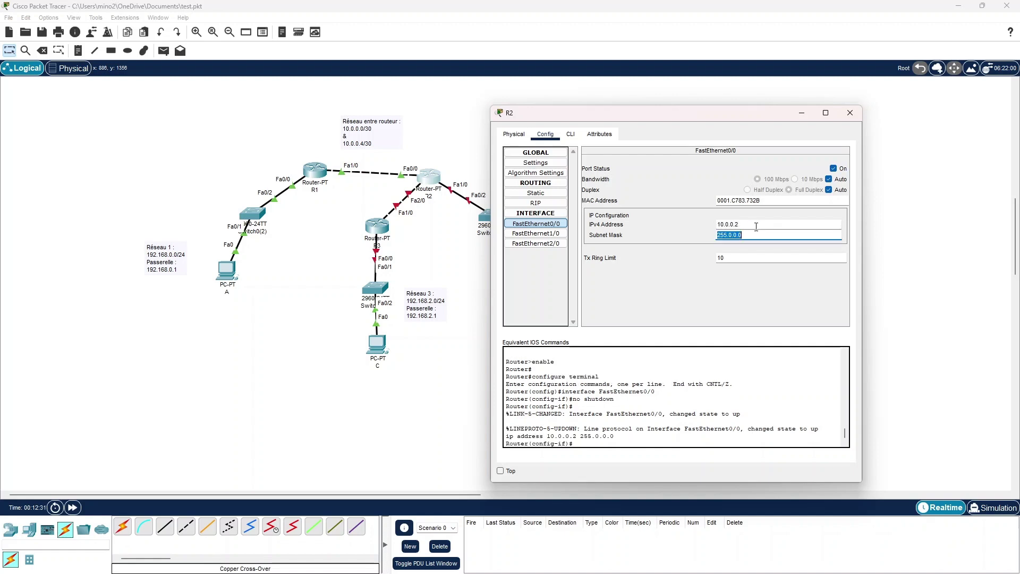
pyautogui.press('End')
pyautogui.press('Return')
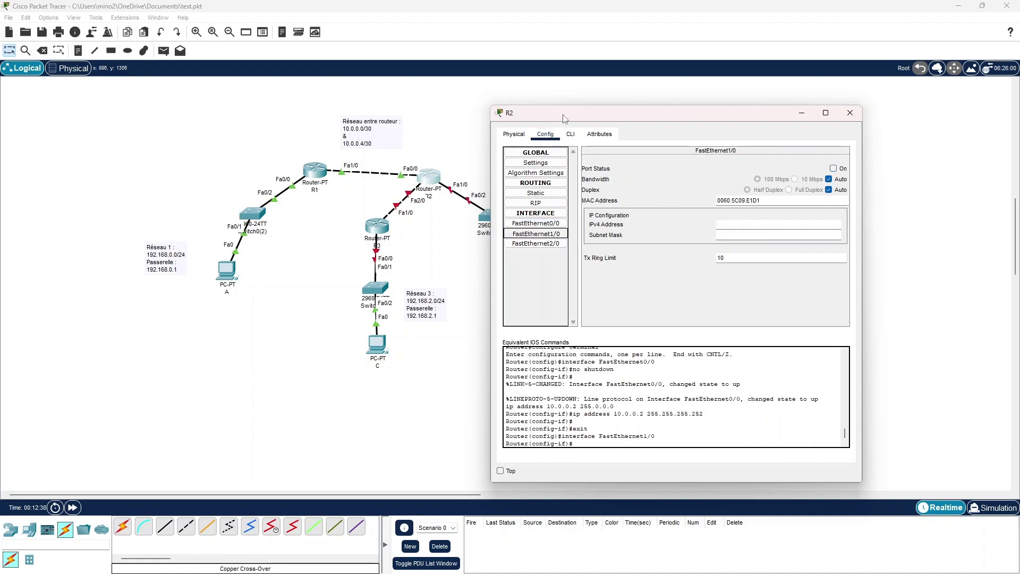
# - Turn on R2's FastEthernet1/0 port and assign it IPv4 address 192.168.1.1 with subnet mask 255.255.255.0
pyautogui.moveTo(565, 119); pyautogui.dragTo(657, 116)
pyautogui.click(926, 165)
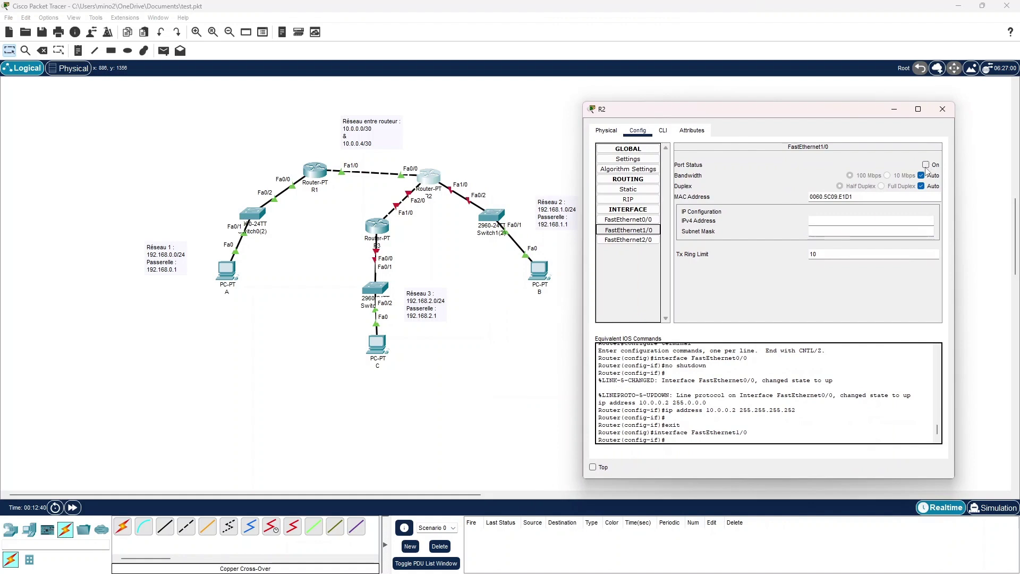
pyautogui.click(816, 220)
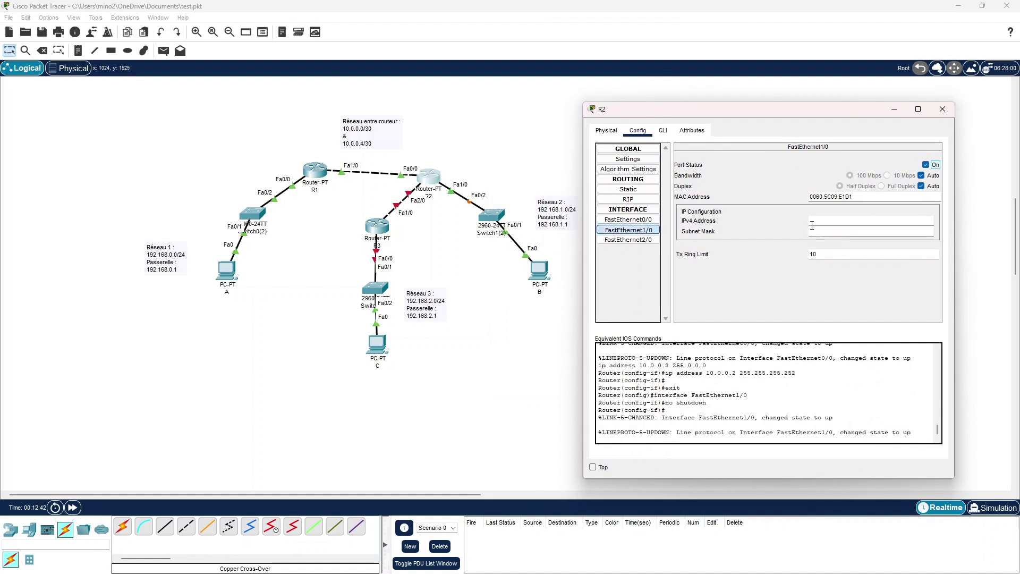
pyautogui.write('192.168.1.1')
pyautogui.press('Tab')
pyautogui.press('Return')
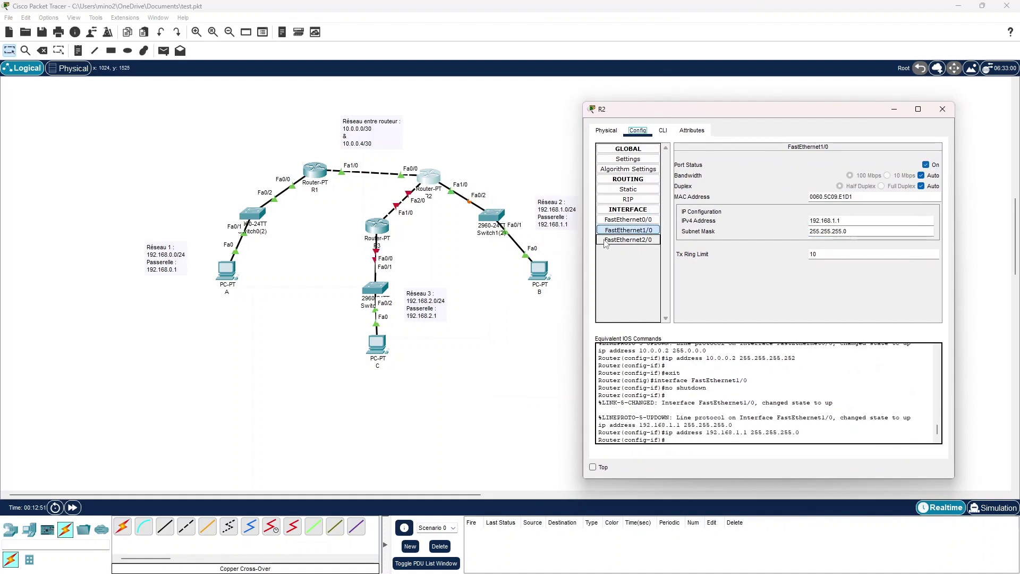
# - Turn on R2's FastEthernet2/0 port and assign it IPv4 address 10.0.0.5 with subnet mask 255.255.255.252
pyautogui.click(628, 239)
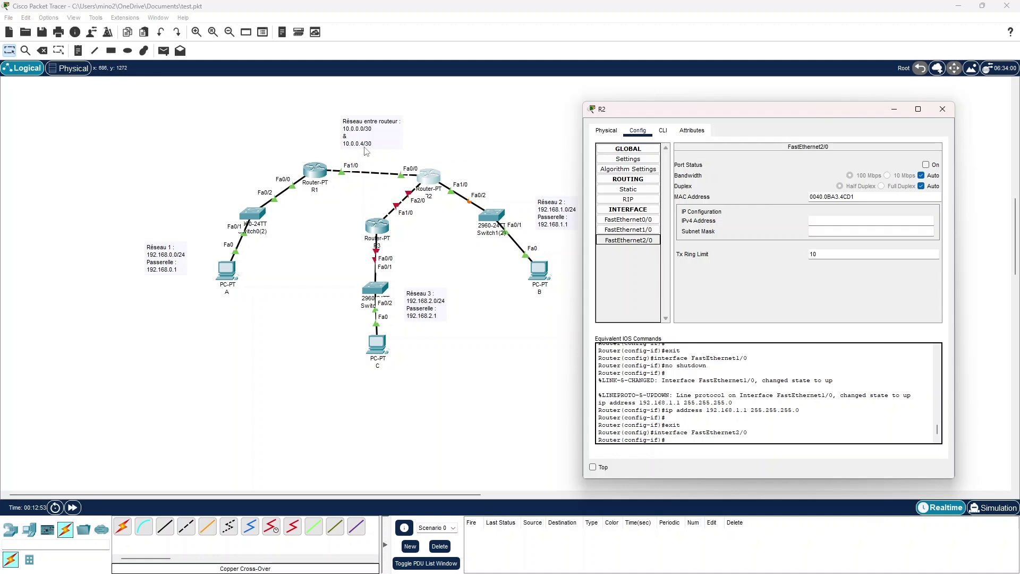
pyautogui.click(926, 165)
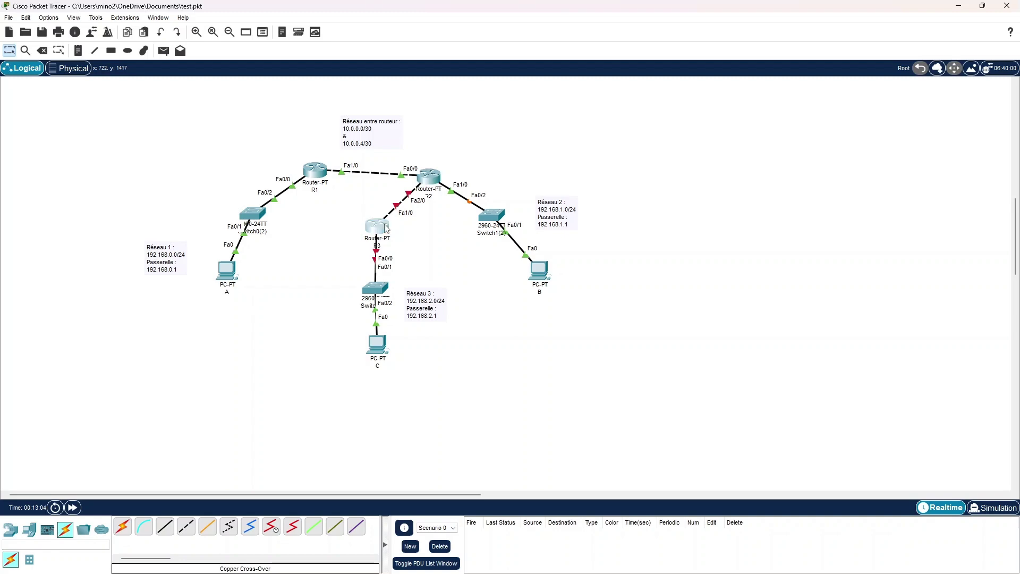
# - Turn on R3's FastEthernet0/0 with address 192.168.2.1 and mask 255.255.255.0, and its FastEthernet1/0 with 10.0.0.6 and mask 255.255.255.252
pyautogui.click(378, 227)
pyautogui.moveTo(531, 134); pyautogui.dragTo(686, 108)
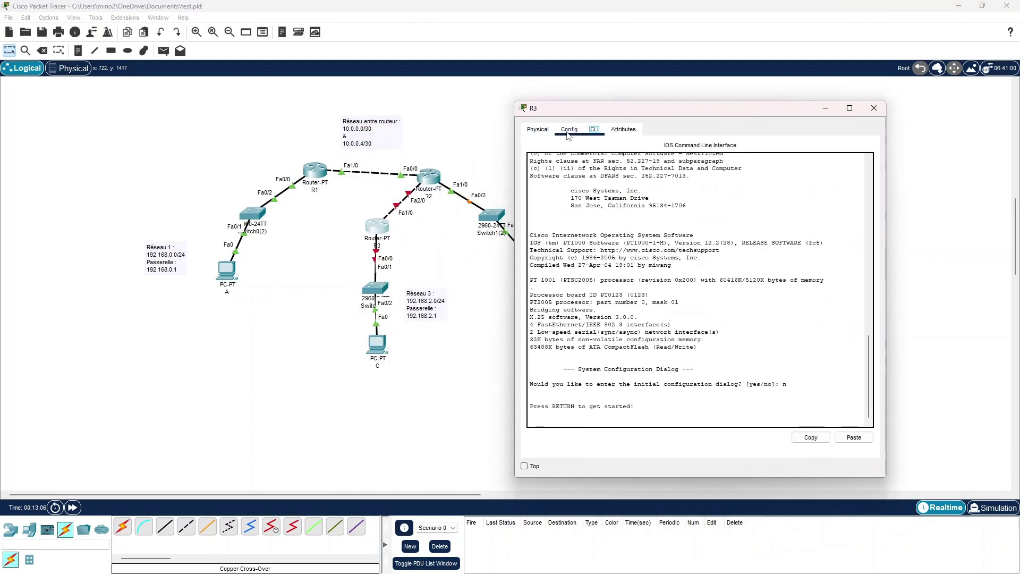
pyautogui.click(569, 129)
pyautogui.click(560, 228)
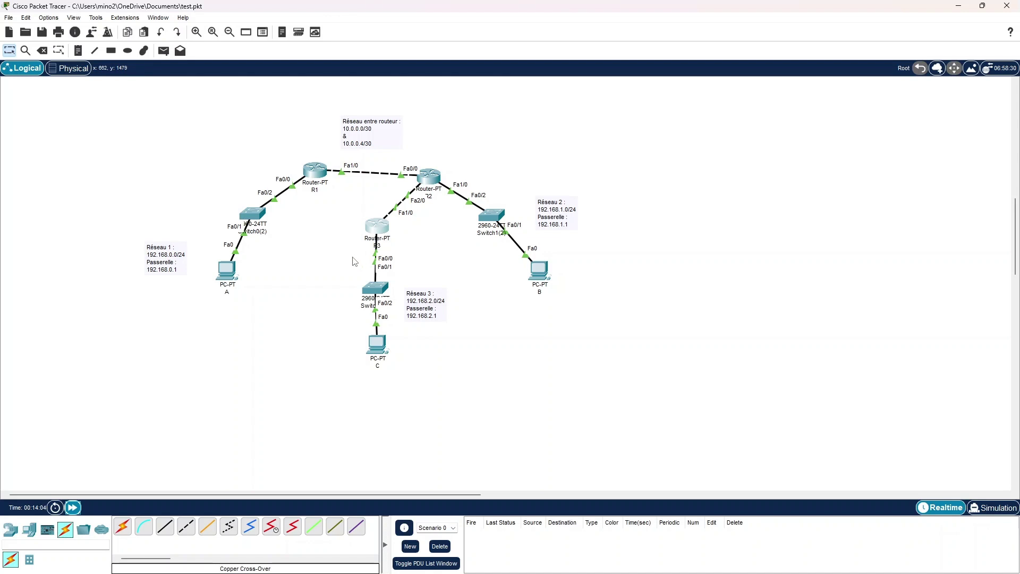
# - In R1's command line, enter configuration mode and add a static route to 192.168.1.0 255.255.255.0 through 10.0.0.2
pyautogui.click(317, 177)
pyautogui.click(437, 154)
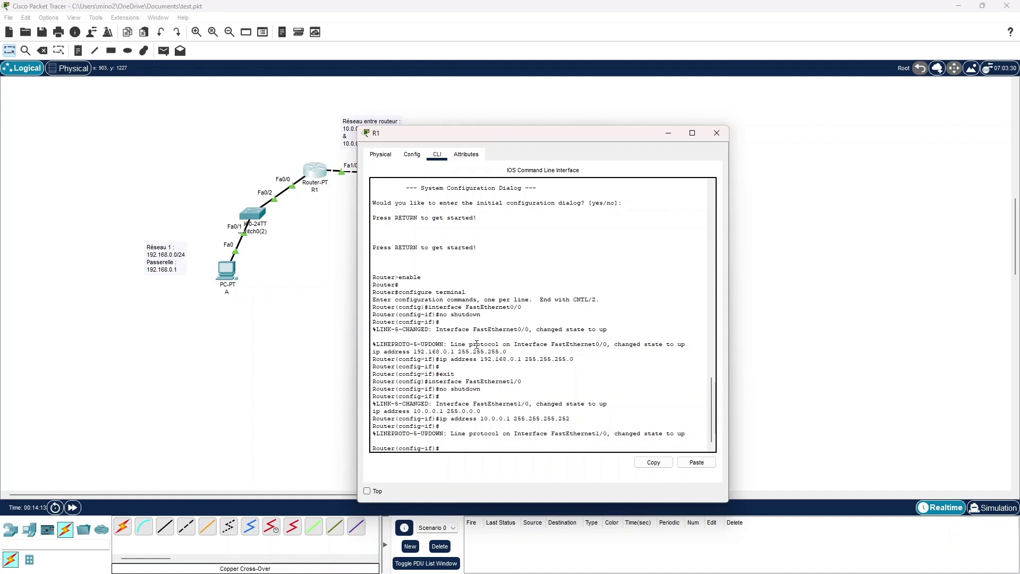
pyautogui.press('Return')
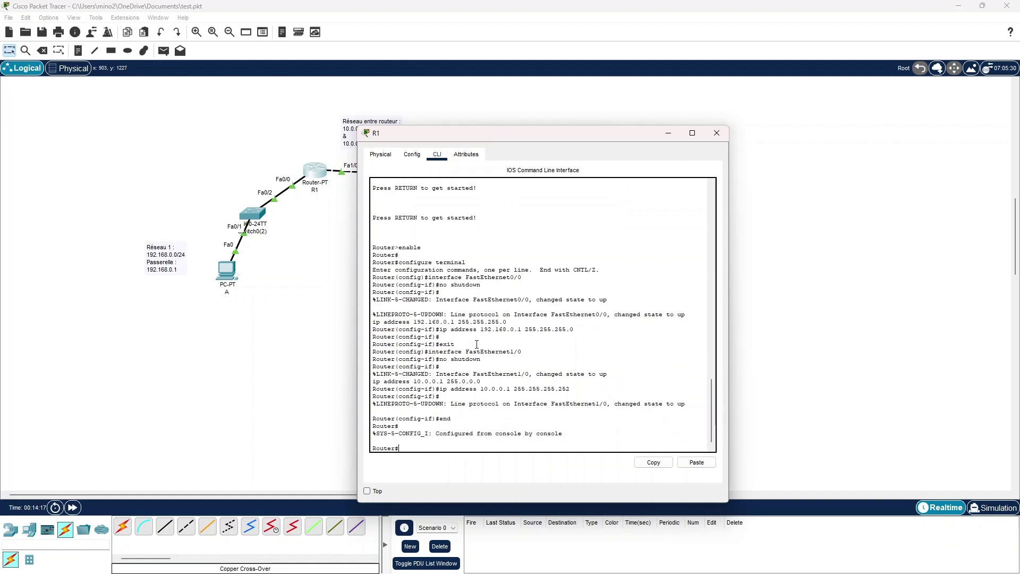
pyautogui.write('conf t')
pyautogui.press('Return')
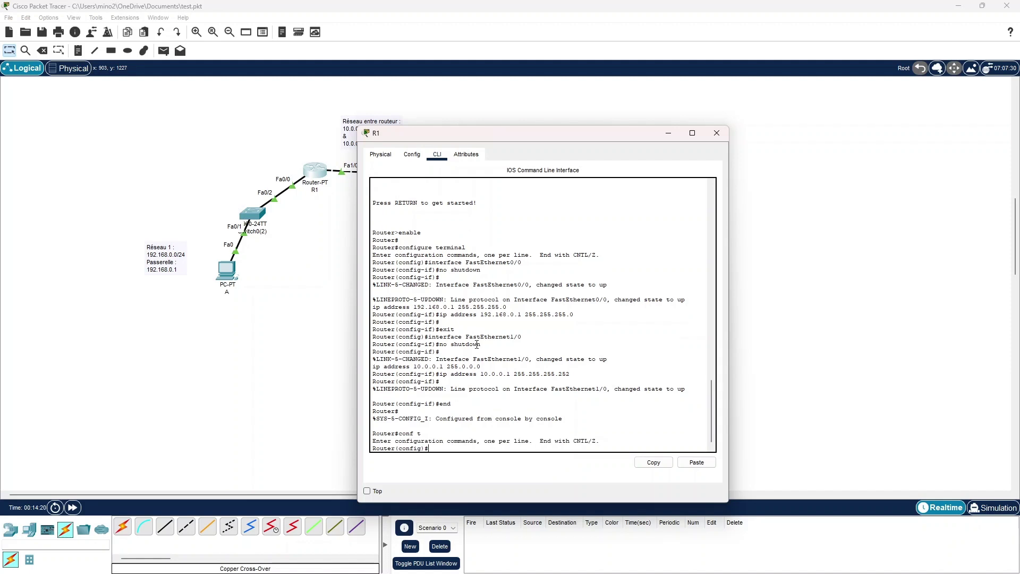
pyautogui.write('ip route')
pyautogui.moveTo(465, 139); pyautogui.dragTo(712, 94)
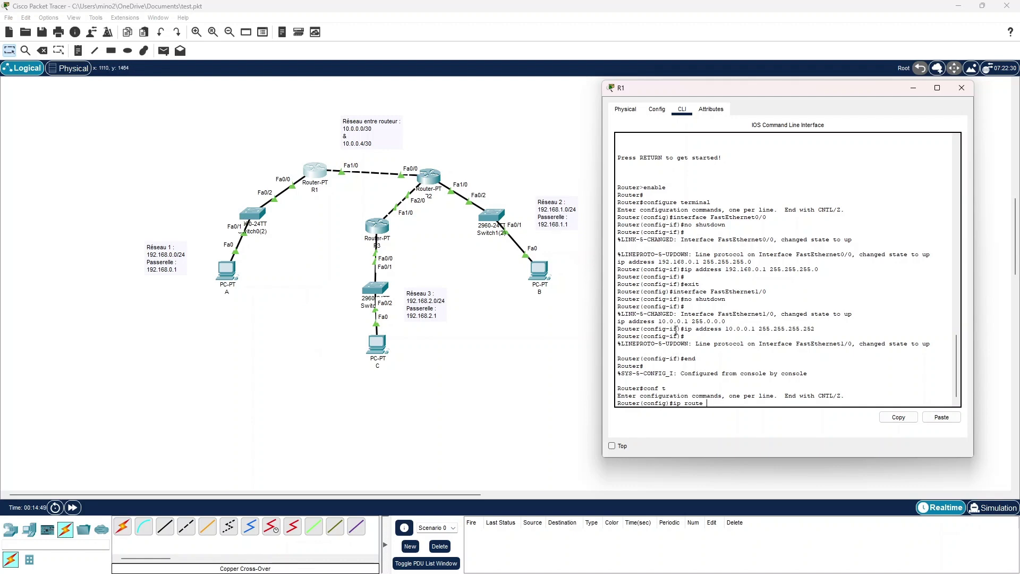
pyautogui.write('192.168.1.0 255.255.255.0')
pyautogui.write('10.0.0.2')
pyautogui.press('Return')
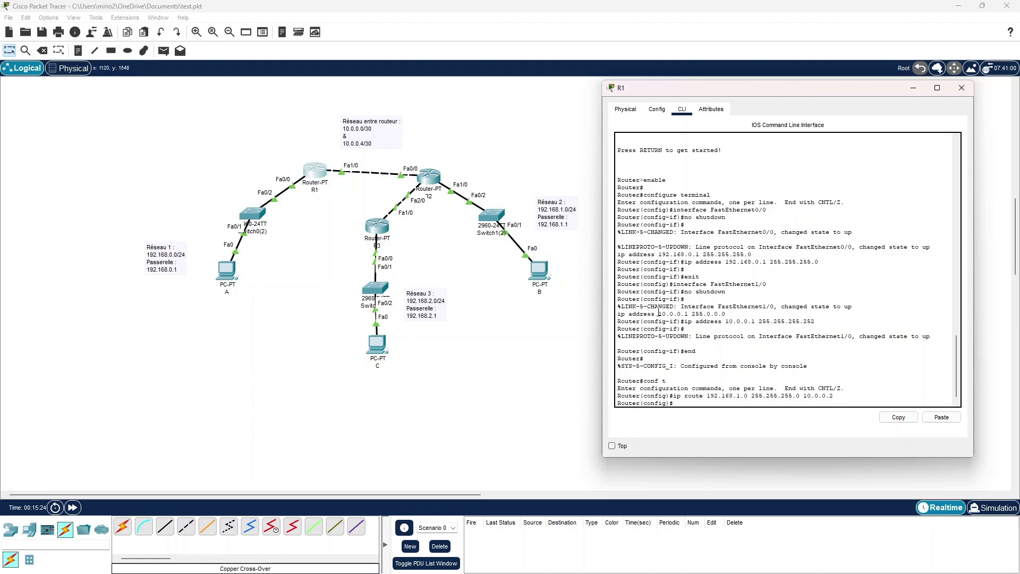
# - Add a second static route on R1 to network 192.168.2.0 255.255.255.0 through next hop 10.0.0.2
pyautogui.press('Up')
pyautogui.press('BackSpace')
pyautogui.write('2')
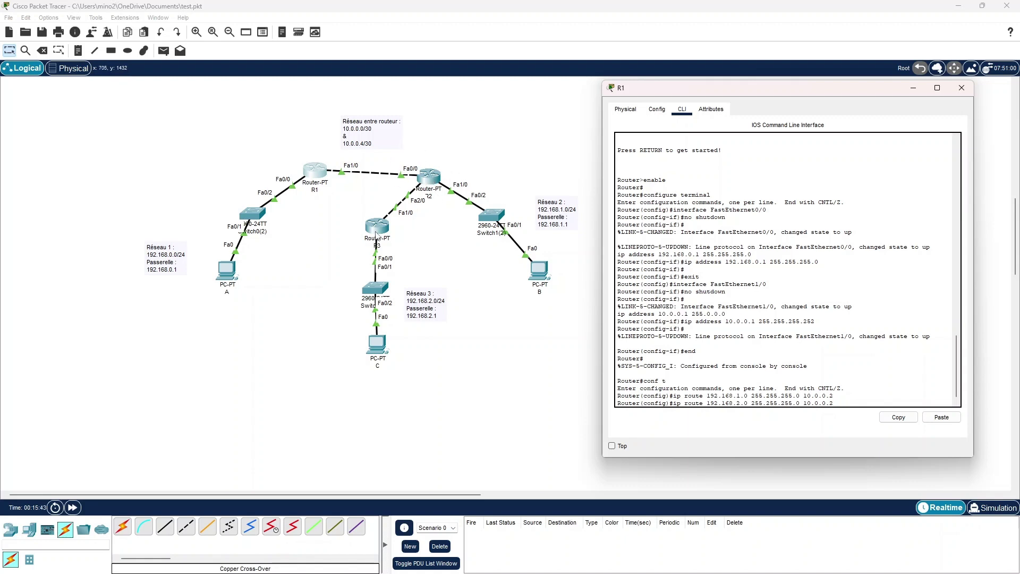
pyautogui.press('Return')
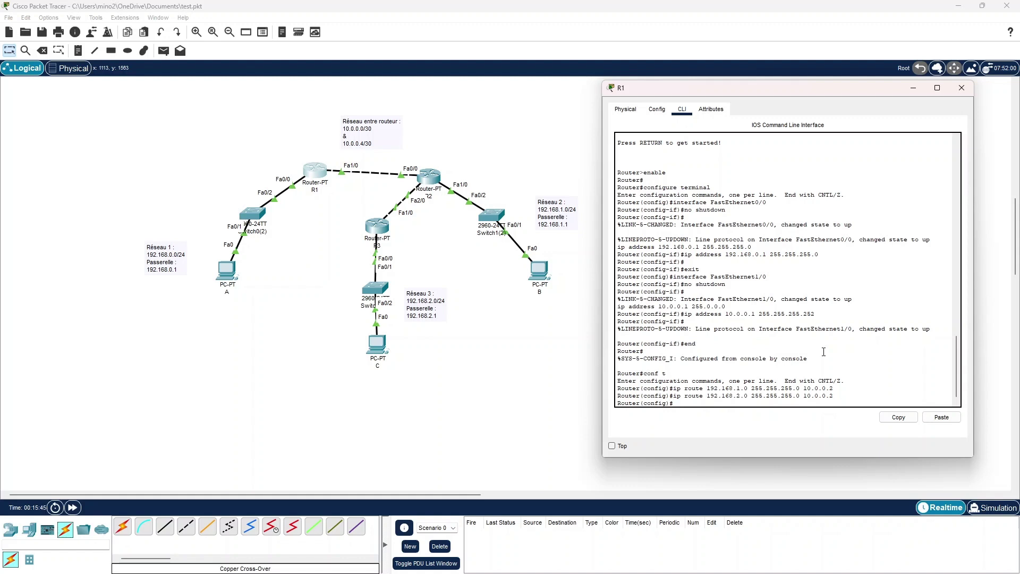
# - Exit R1's configuration mode and copy its running-config to startup-config with the default destination filename
pyautogui.write('exit')
pyautogui.press('Return')
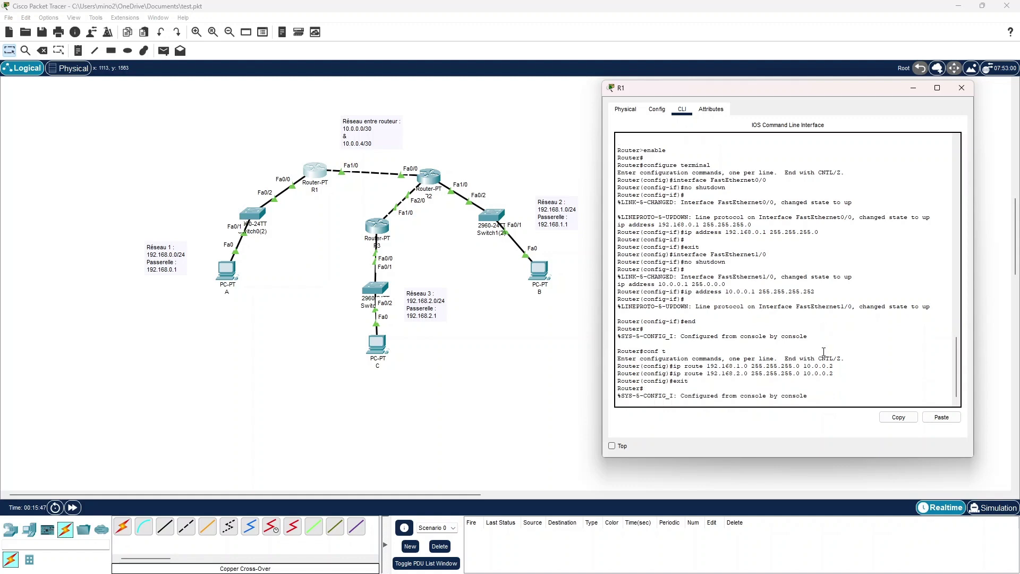
pyautogui.press('Return')
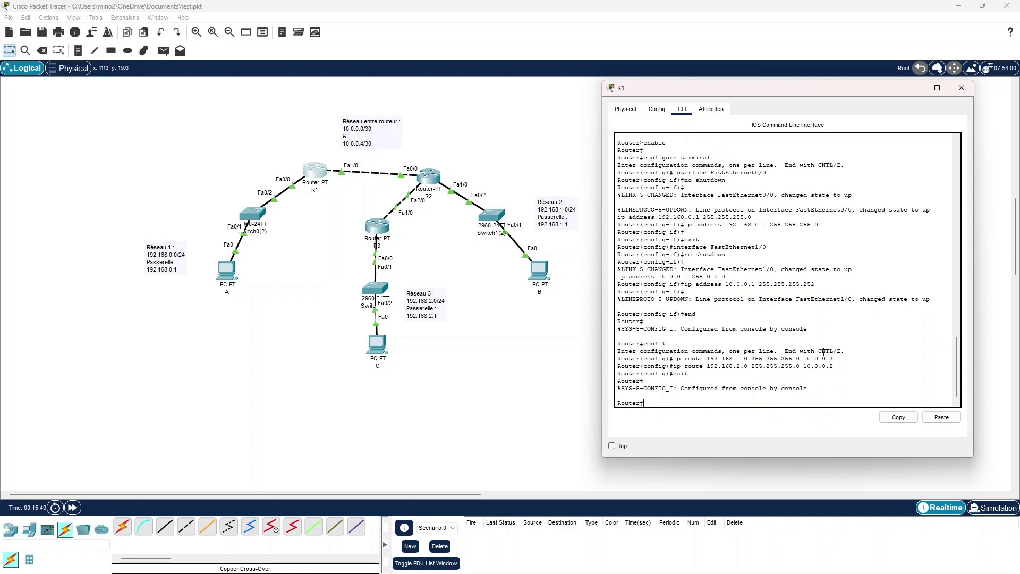
pyautogui.write('copy ru')
pyautogui.press('Tab')
pyautogui.write('st')
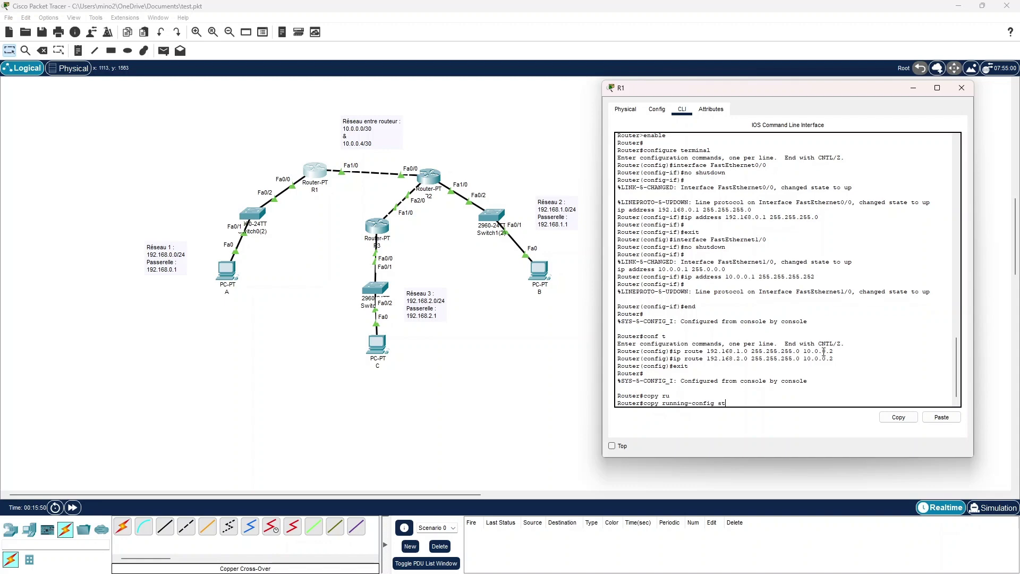
pyautogui.press('Tab')
pyautogui.press('Return')
pyautogui.press('Return')
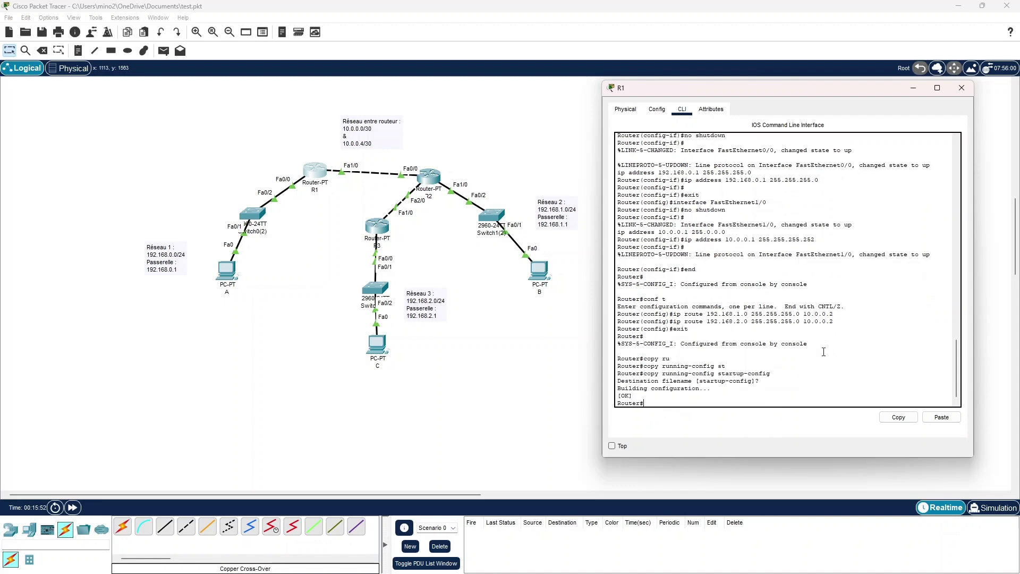
# - In R2's command line, add static routes to 192.168.0.0 through 10.0.0.1 and 192.168.2.0 through 10.0.0.6, both with mask 255.255.255.0
pyautogui.click(431, 182)
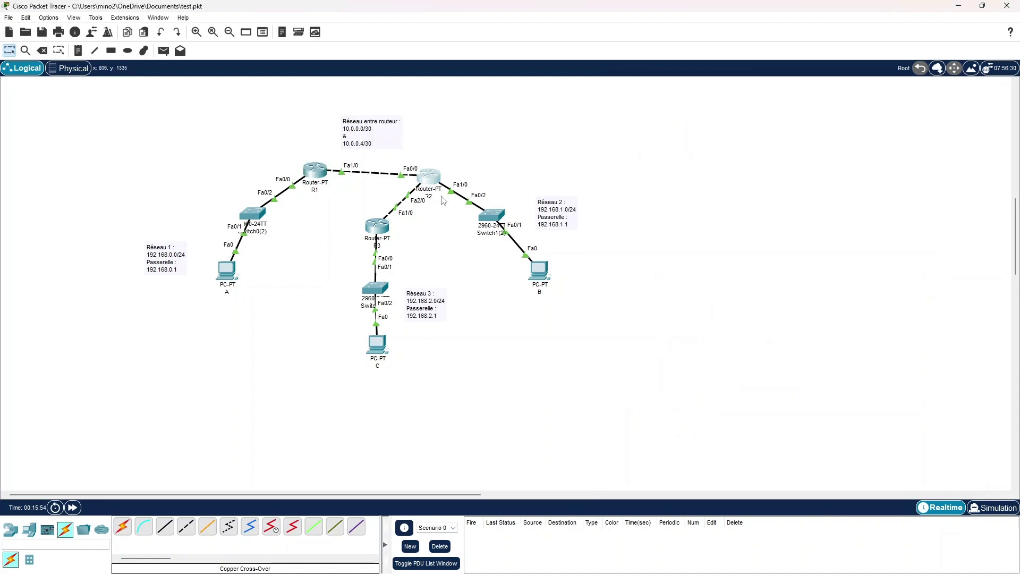
pyautogui.click(437, 154)
pyautogui.moveTo(482, 138); pyautogui.dragTo(636, 100)
pyautogui.write('exit')
pyautogui.press('Return')
pyautogui.write('ip route')
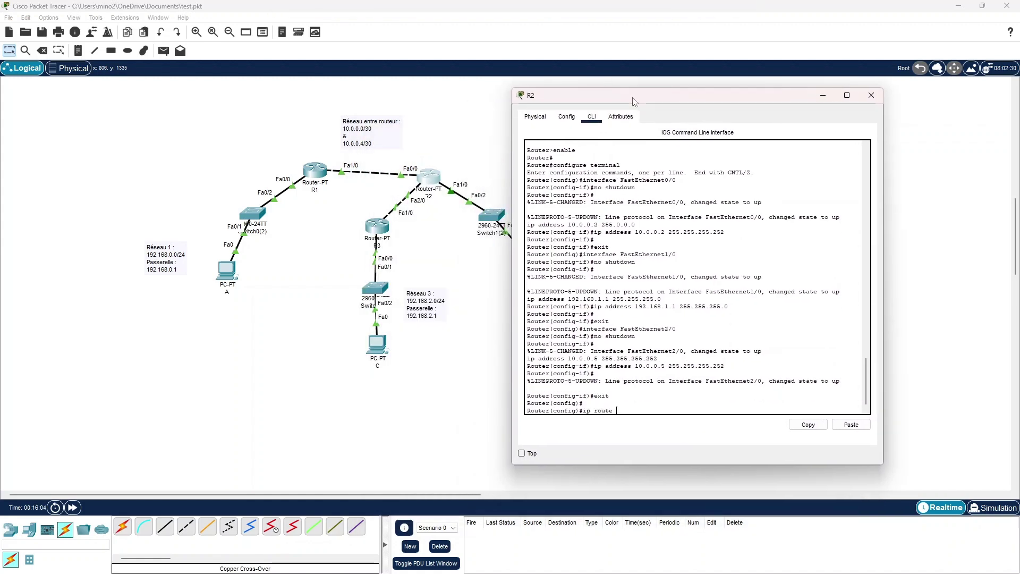
pyautogui.moveTo(634, 101); pyautogui.dragTo(712, 99)
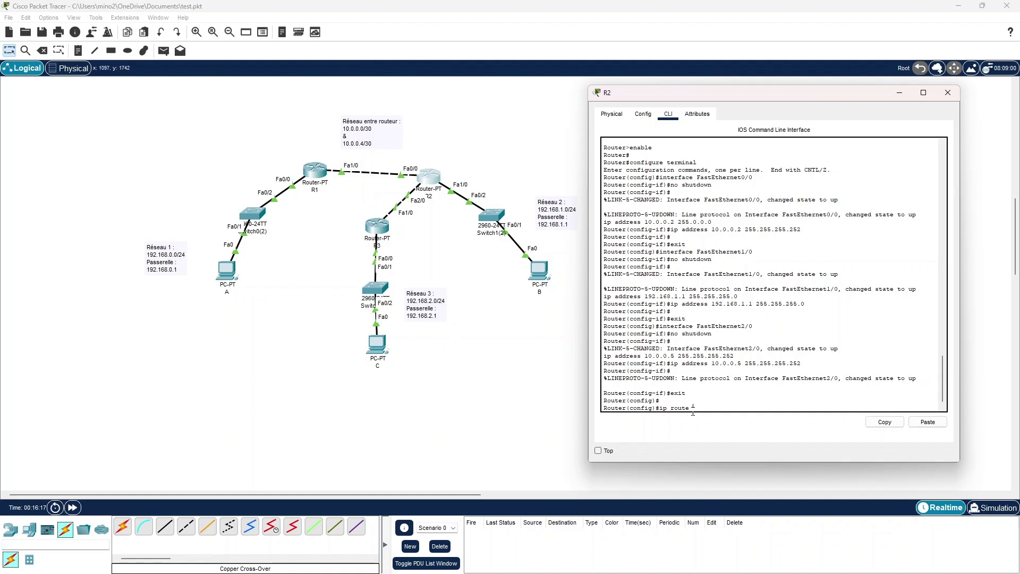
pyautogui.write('192.168.0.0')
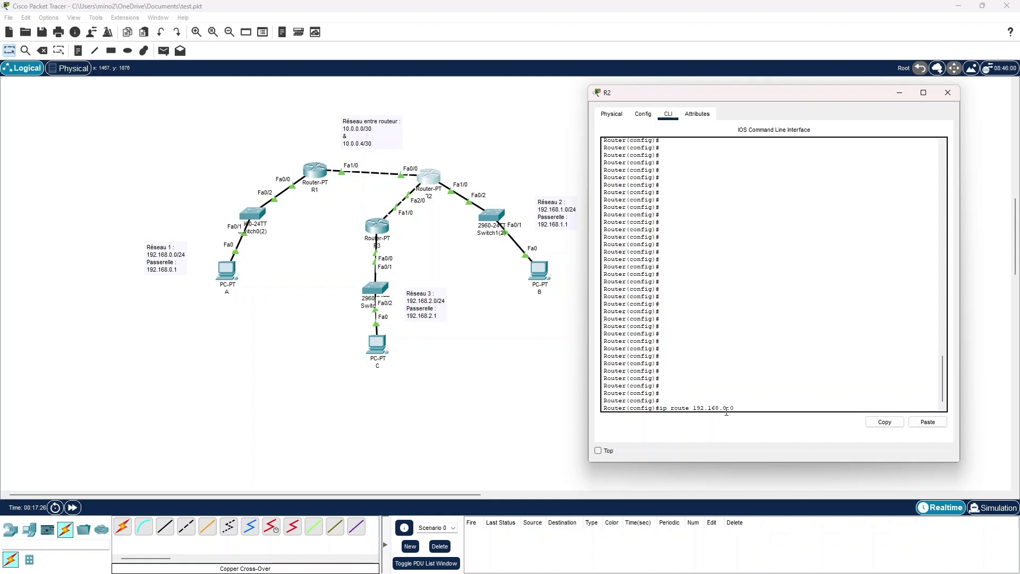
pyautogui.write('255.255.255.0 1')
pyautogui.write('0.0.0.1')
pyautogui.press('Return')
pyautogui.press('Up')
pyautogui.press('Return')
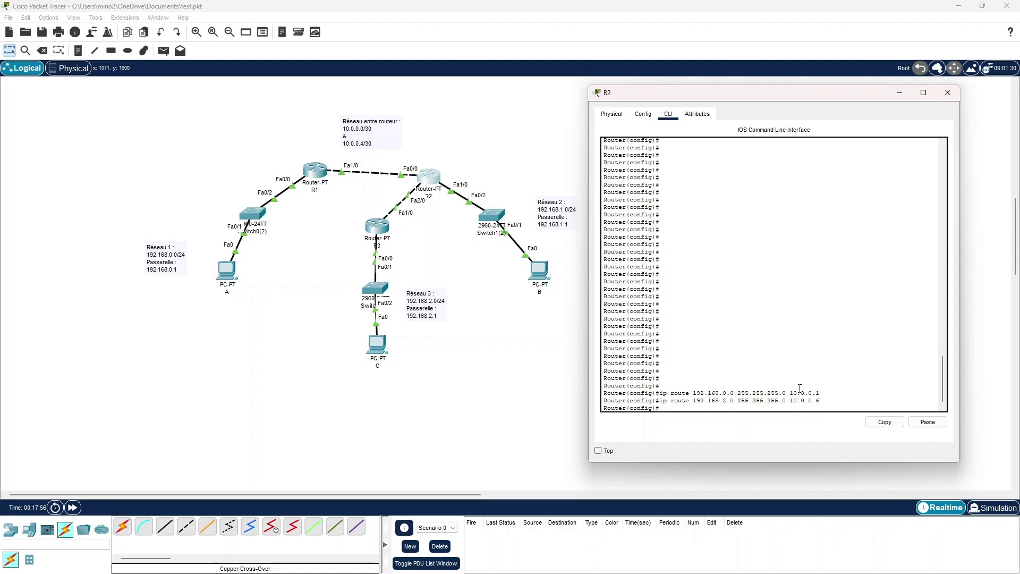
# - Exit R2's configuration mode and copy its running-config to startup-config with the default destination filename
pyautogui.write('exit')
pyautogui.press('Return')
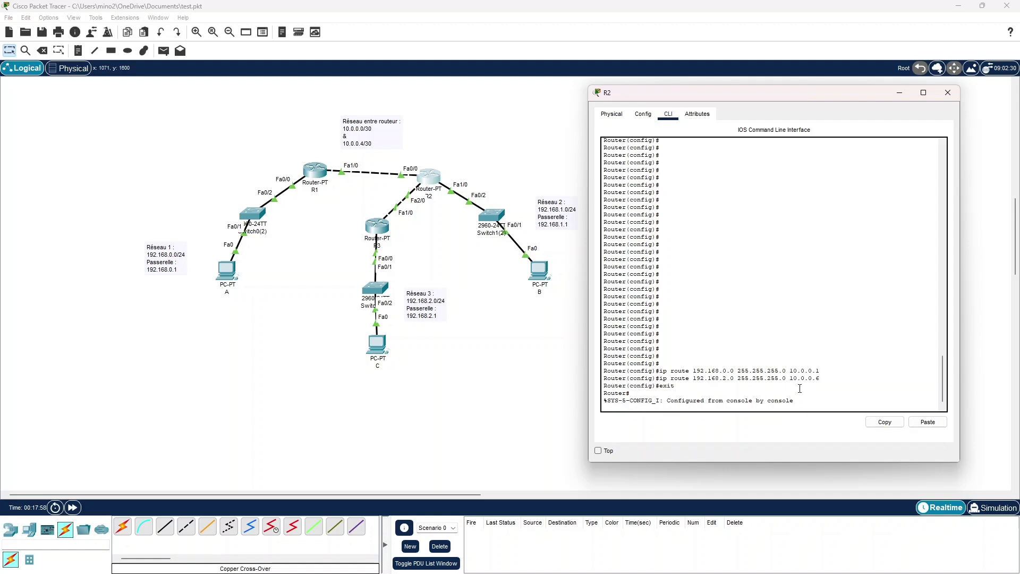
pyautogui.press('Return')
pyautogui.write('co')
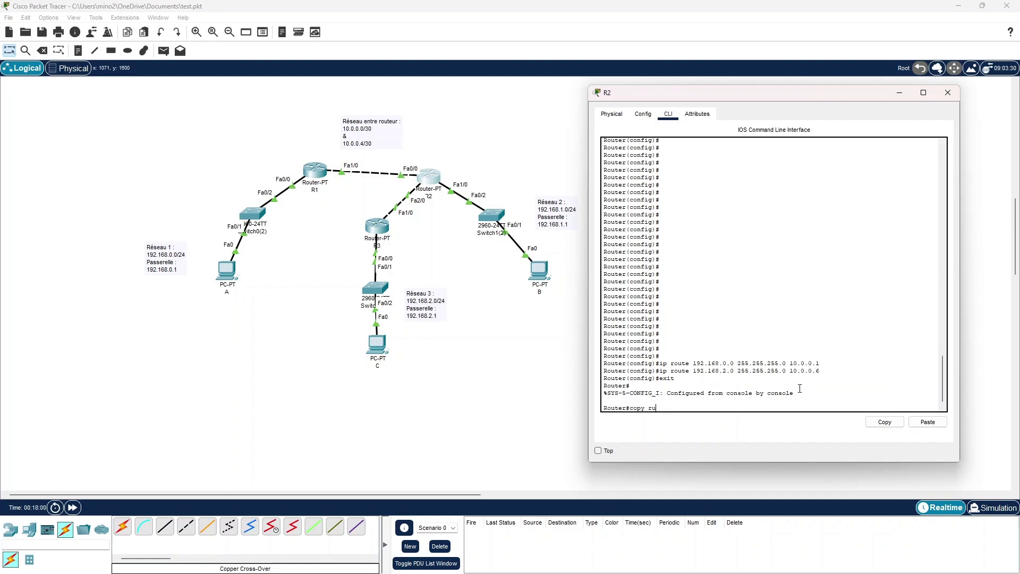
pyautogui.write('py ru')
pyautogui.press('Tab')
pyautogui.write('st')
pyautogui.press('Tab')
pyautogui.press('Return')
pyautogui.press('Return')
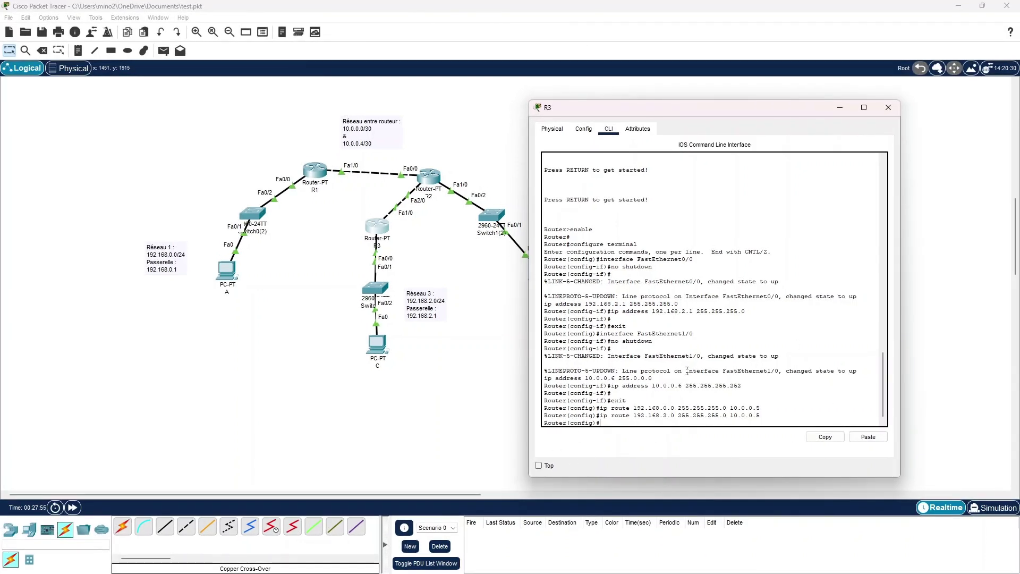
# - Exit R3's configuration mode, copy its running-config to startup-config with the default destination filename, and close the router's window
pyautogui.write('exit')
pyautogui.press('Return')
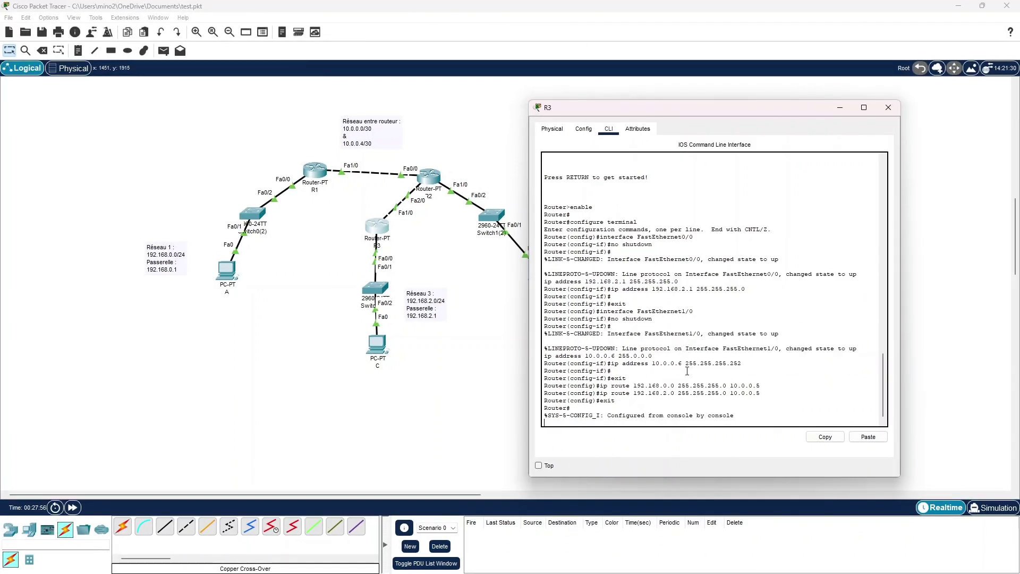
pyautogui.write('copy ru')
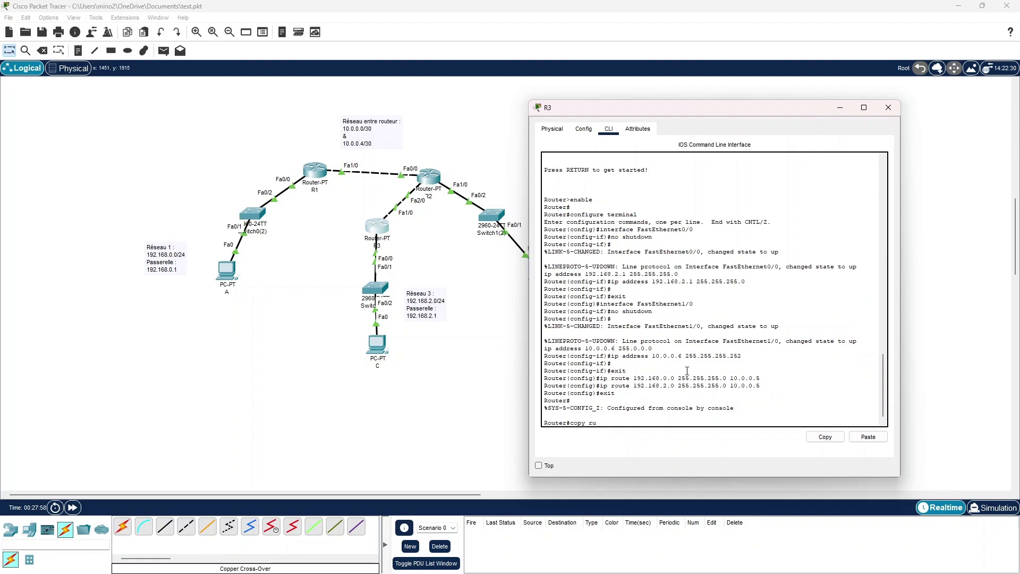
pyautogui.press('Tab')
pyautogui.write('st')
pyautogui.press('Tab')
pyautogui.press('Return')
pyautogui.press('Return')
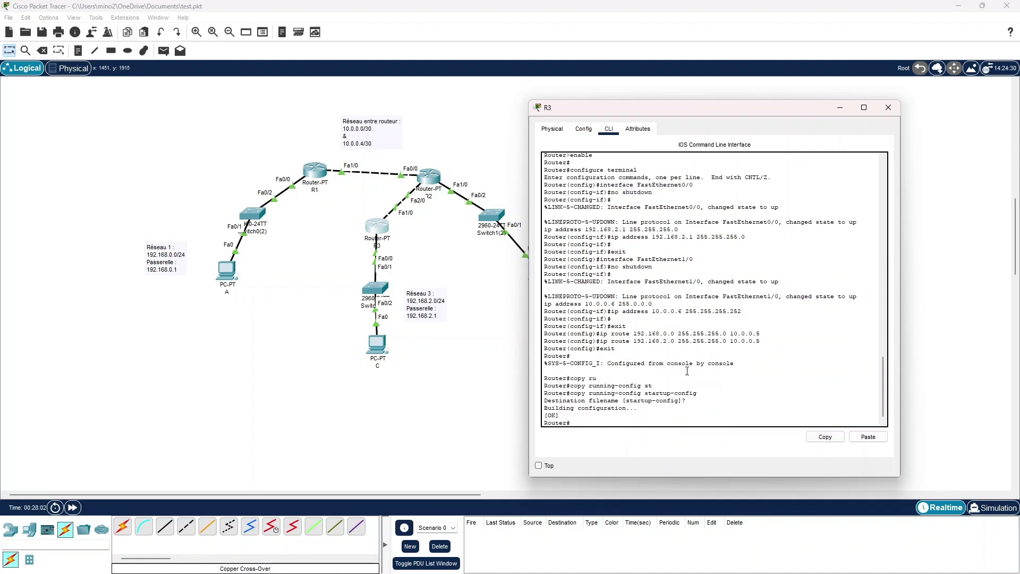
pyautogui.click(464, 384)
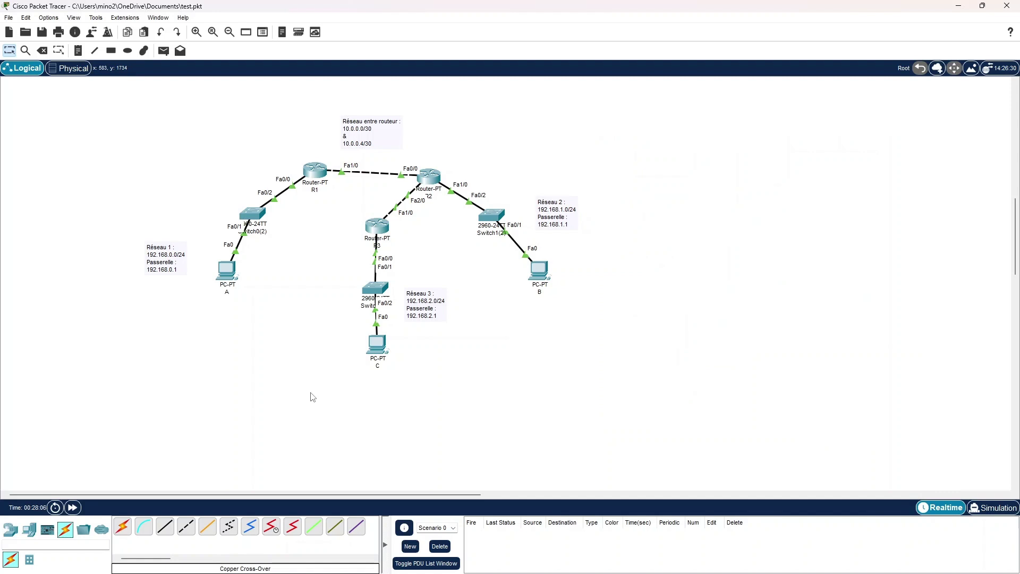
# - From PC A's command prompt, ping PC B at 192.168.1.10 twice
pyautogui.click(228, 271)
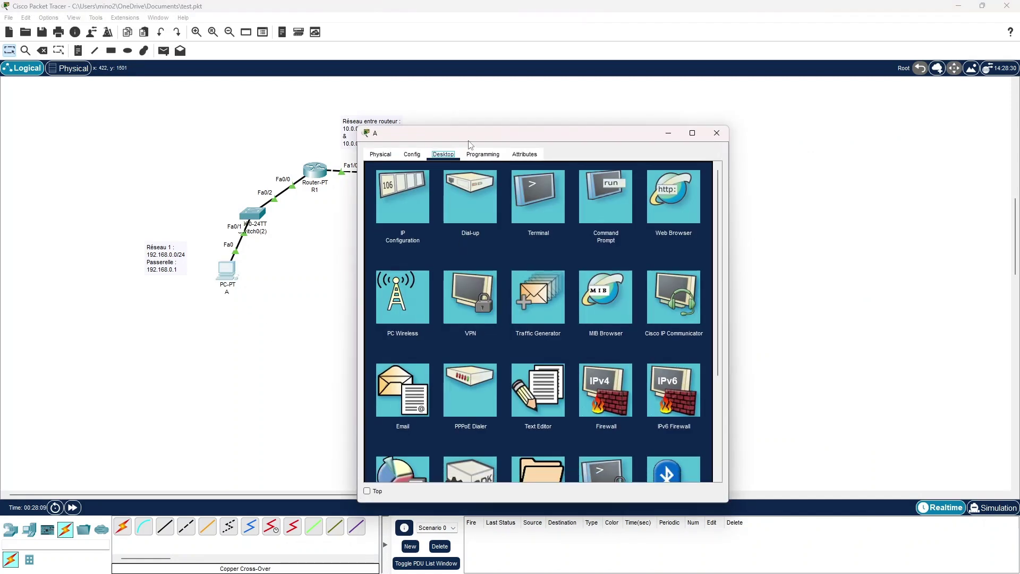
pyautogui.moveTo(468, 139); pyautogui.dragTo(581, 102)
pyautogui.click(718, 169)
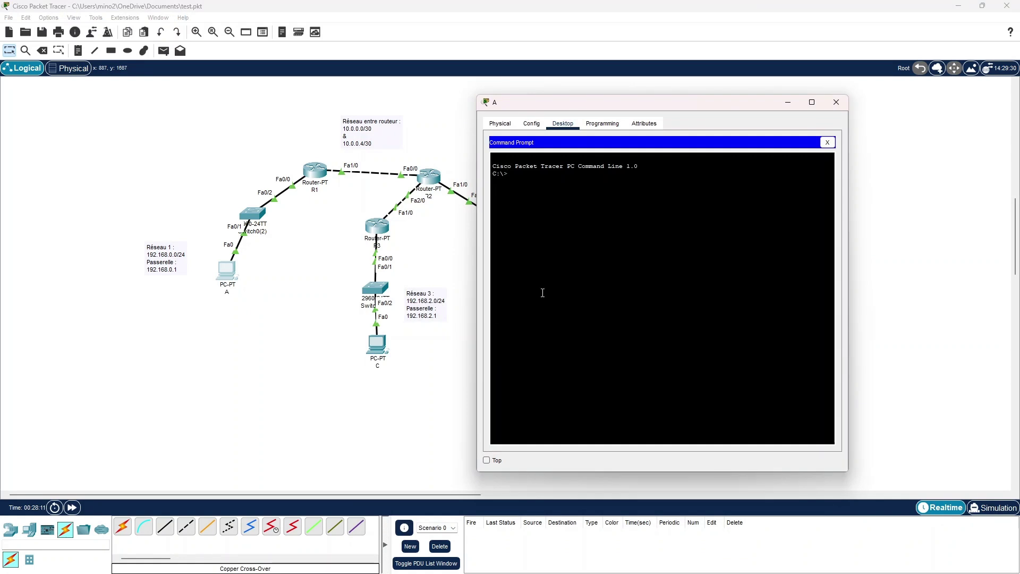
pyautogui.moveTo(565, 109); pyautogui.dragTo(675, 111)
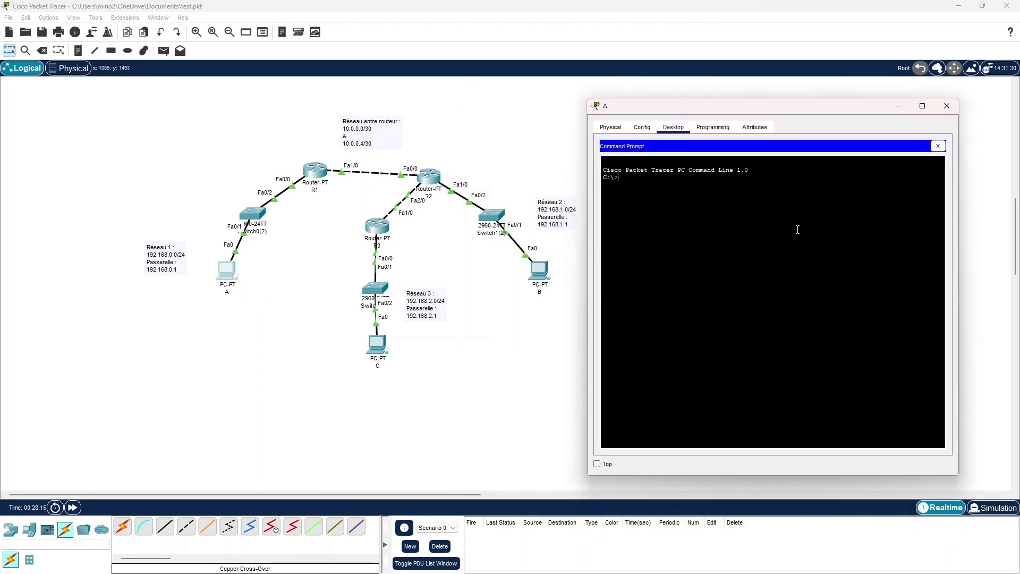
pyautogui.write('ping 192.168.1.10')
pyautogui.press('Return')
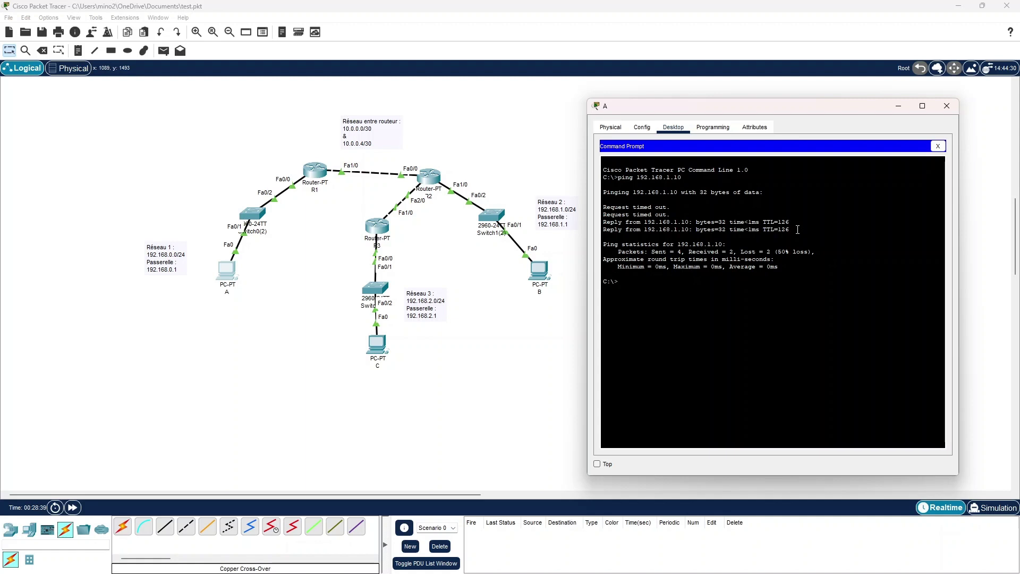
pyautogui.press('Up')
pyautogui.press('Return')
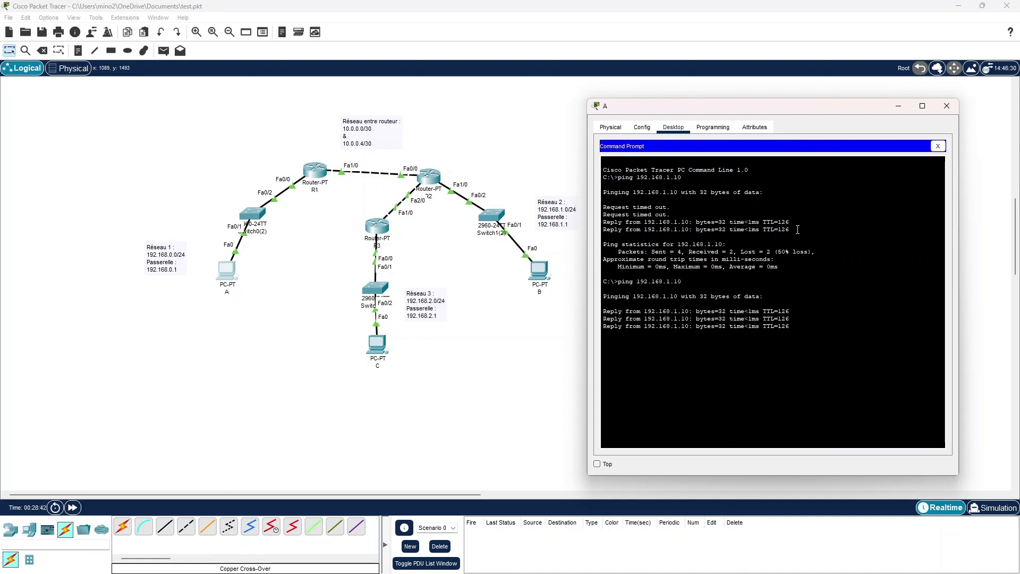
# - From PC A's command prompt, ping PC C at 192.168.2.10 twice
pyautogui.press('Up')
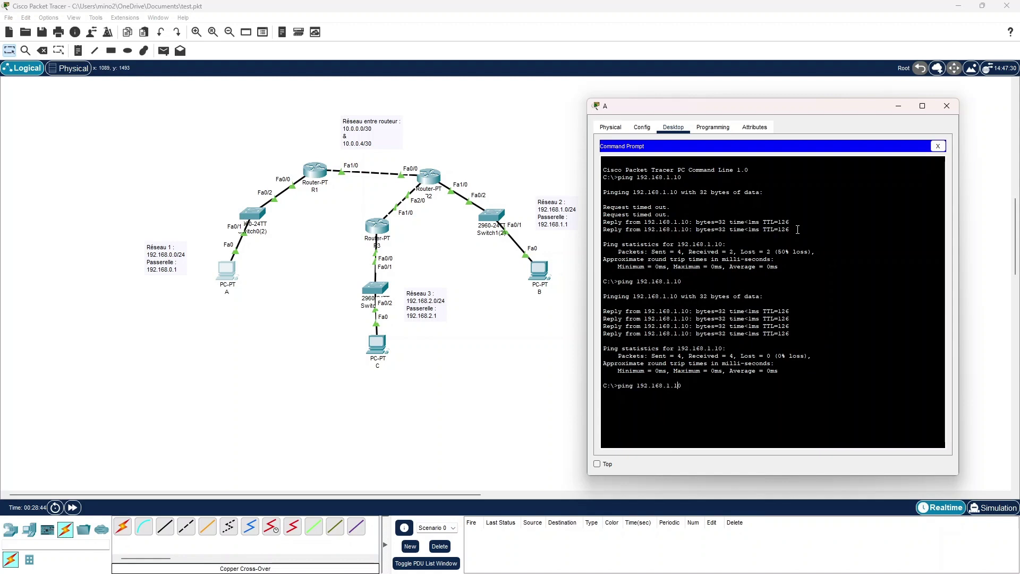
pyautogui.press('Left')
pyautogui.press('Left')
pyautogui.press('Left')
pyautogui.press('BackSpace')
pyautogui.press('Return')
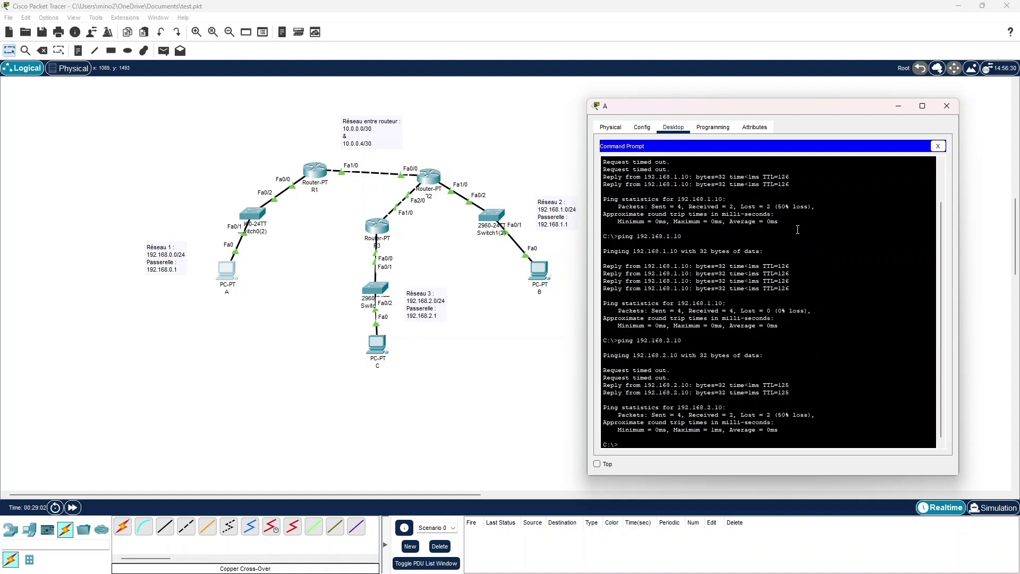
pyautogui.press('Up')
pyautogui.press('Return')
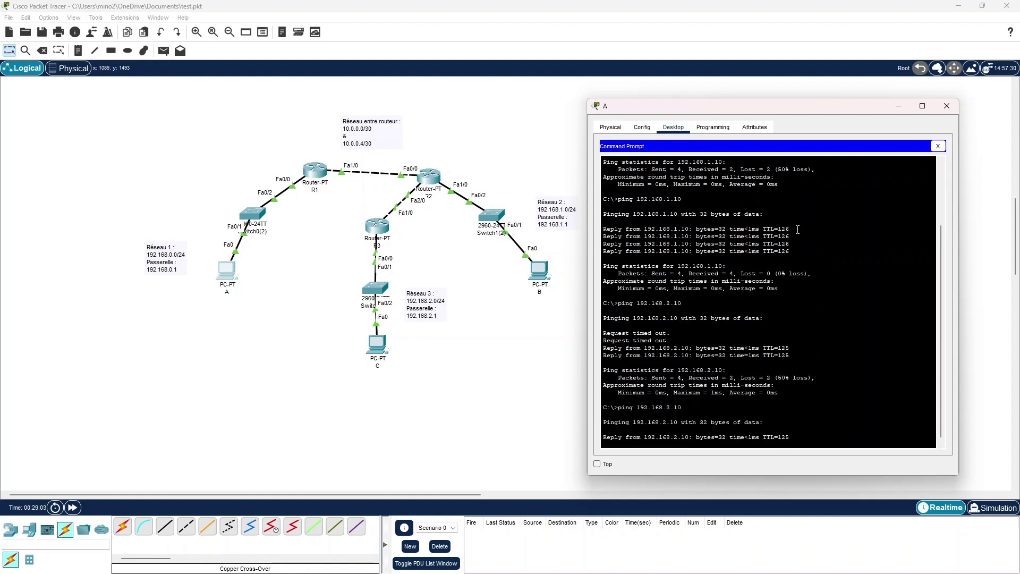